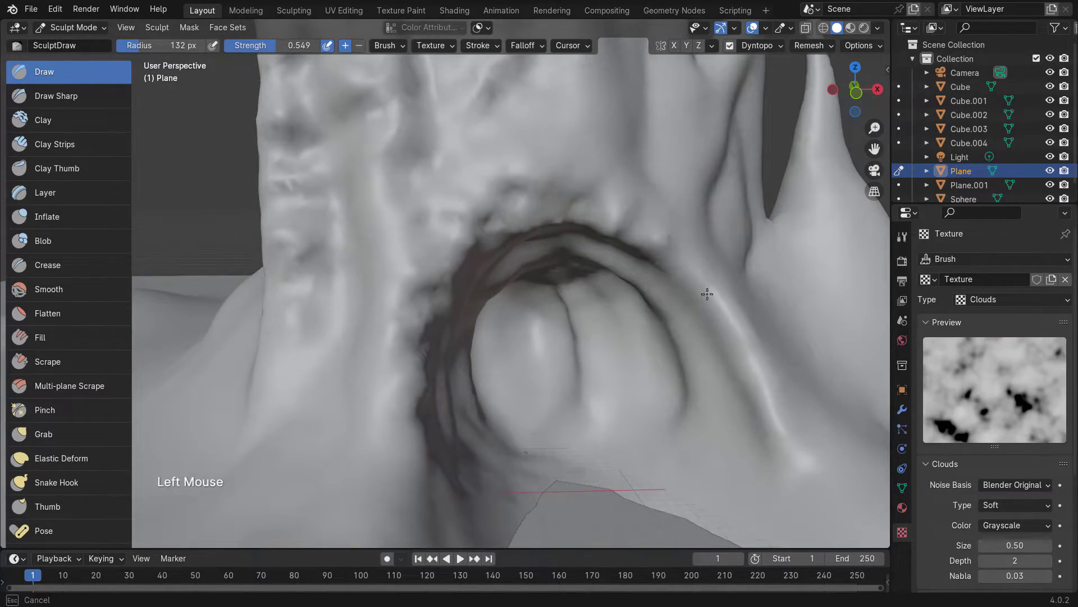
- Finish the Grass weight painting on the Plane and return to Object Mode
{"action": "scroll", "coordinate": [318, 458], "scroll_direction": "down", "scroll_amount": 3}
{"action": "mouse_move", "coordinate": [319, 459]}
{"action": "middle_mouse_down"}
{"action": "mouse_move", "coordinate": [650, 389]}
{"action": "mouse_move", "coordinate": [582, 393]}
{"action": "middle_mouse_up"}
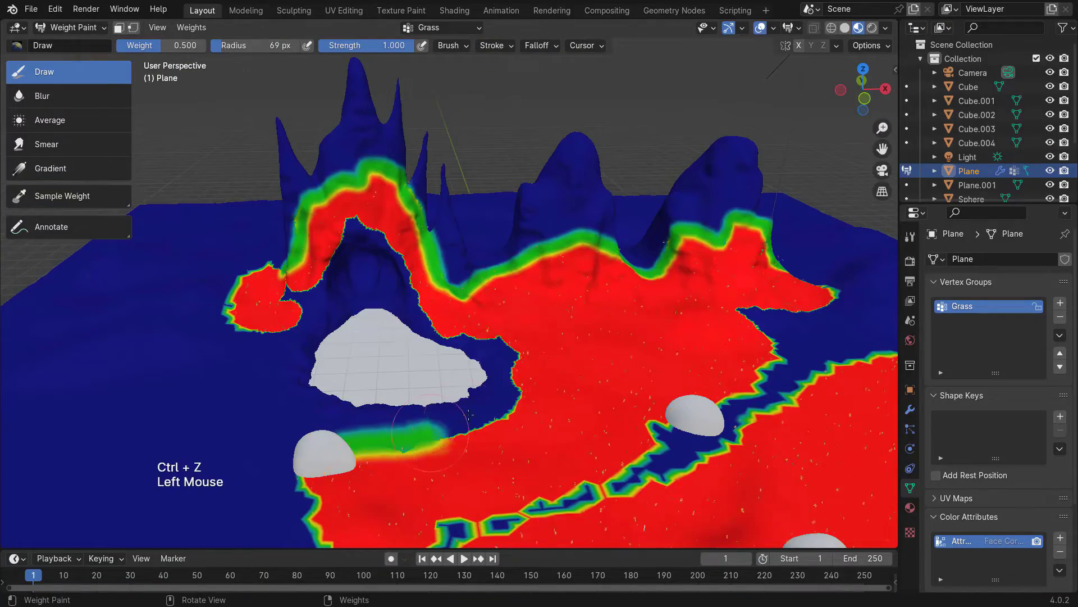
{"action": "left_click", "coordinate": [492, 289]}
{"action": "middle_click_drag", "start_coordinate": [492, 290], "coordinate": [542, 341]}
- Set the World Emission node's strength to 20
{"action": "scroll", "coordinate": [528, 326], "scroll_direction": "up", "scroll_amount": 2}
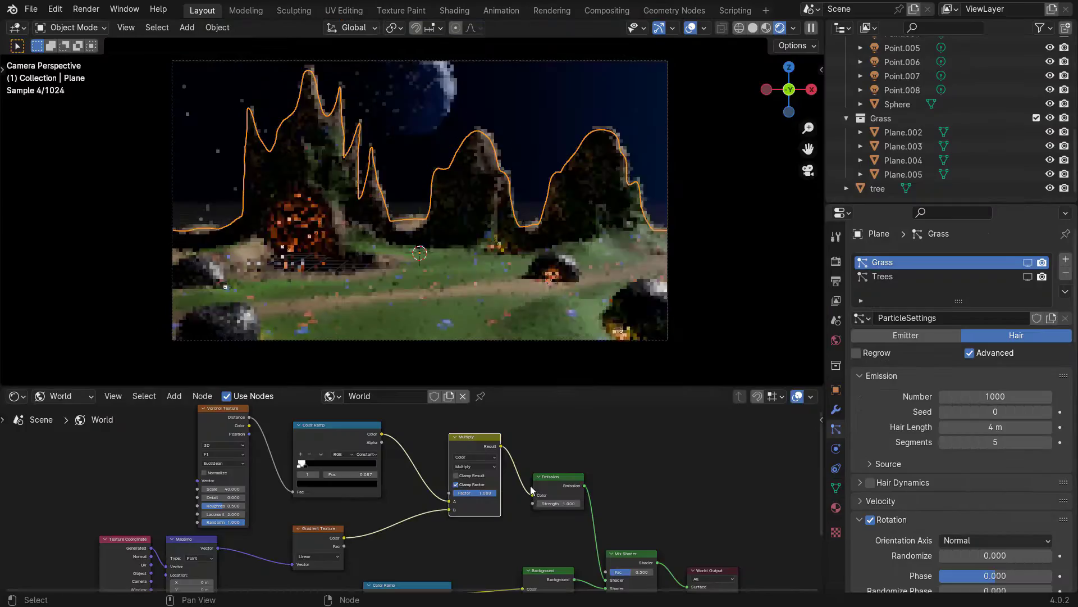
{"action": "scroll", "coordinate": [531, 491], "scroll_direction": "up", "scroll_amount": 9}
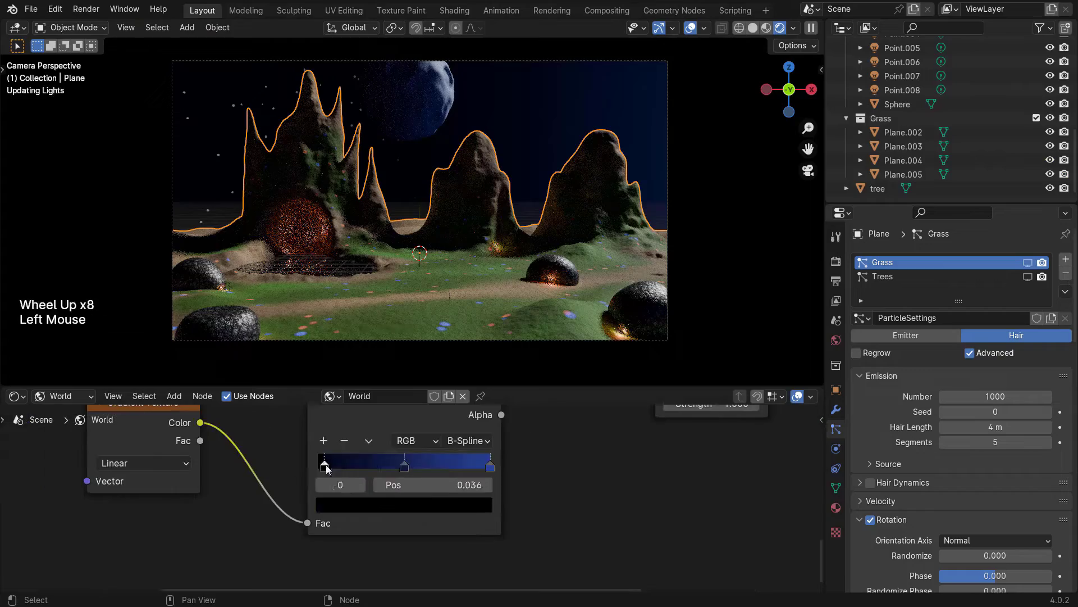
{"action": "middle_click_drag", "start_coordinate": [730, 505], "coordinate": [321, 452]}
{"action": "left_click", "coordinate": [558, 504]}
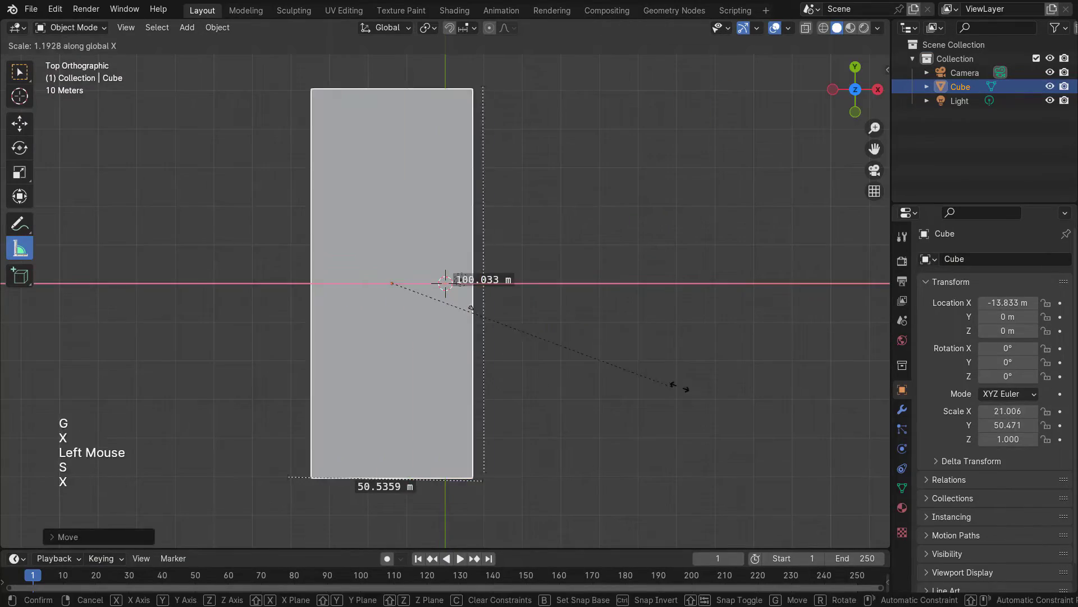
- Add a loop cut across the scaled cube slab
{"action": "key", "text": "n"}
{"action": "key", "text": "n"}
{"action": "key", "text": "n"}
{"action": "key", "text": "n"}
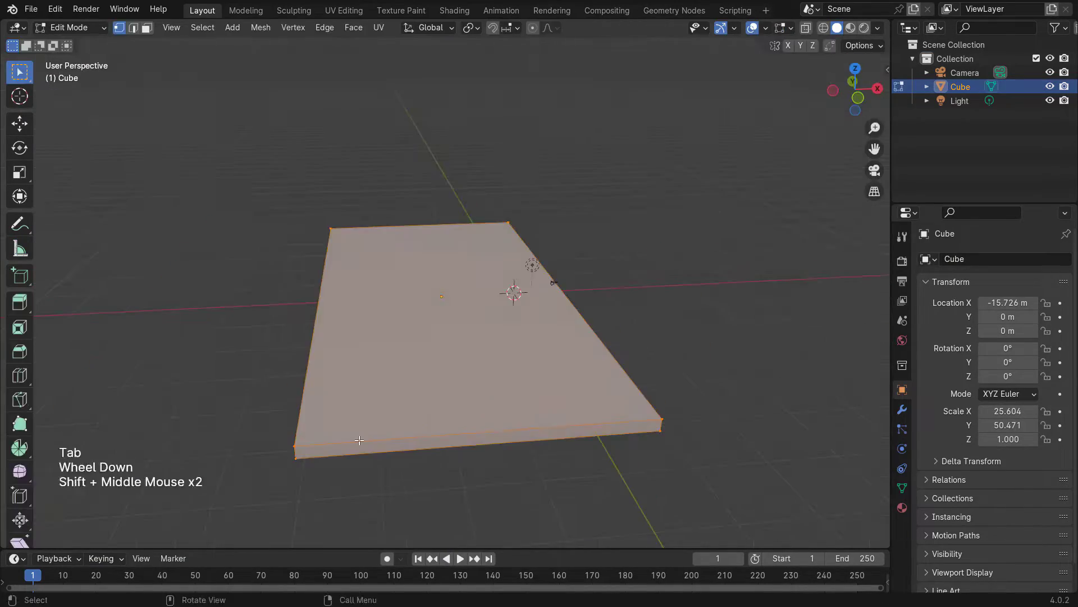
{"action": "middle_click_drag", "start_coordinate": [506, 337], "coordinate": [539, 314]}
{"action": "key", "text": "ctrl+r"}
{"action": "left_click", "coordinate": [494, 472]}
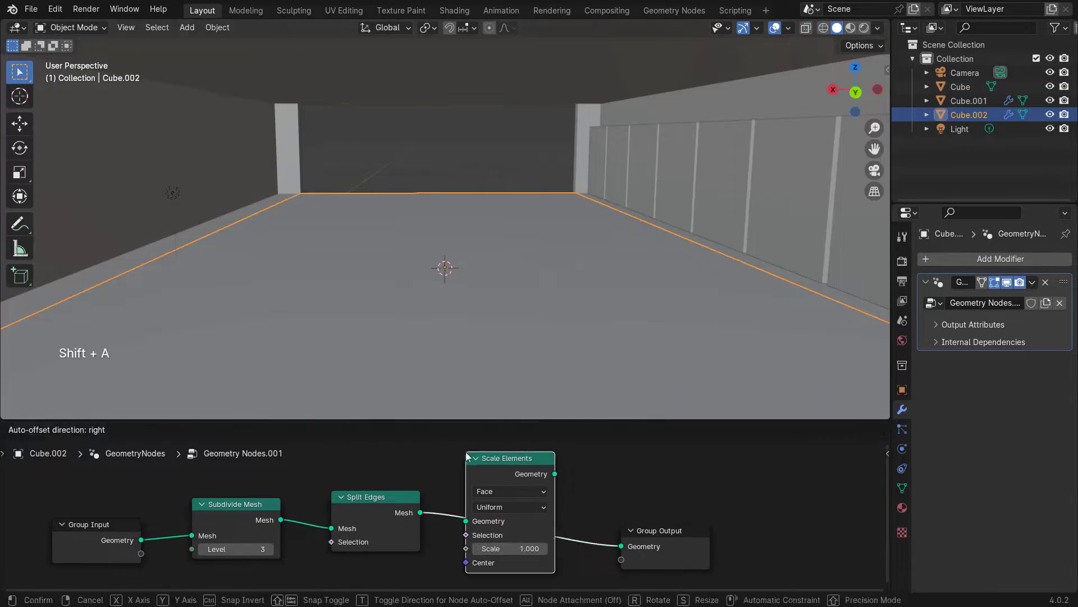
- Add a Scale Elements node to the floor chain and raise the Subdivide Mesh level twice
{"action": "left_click", "coordinate": [513, 458]}
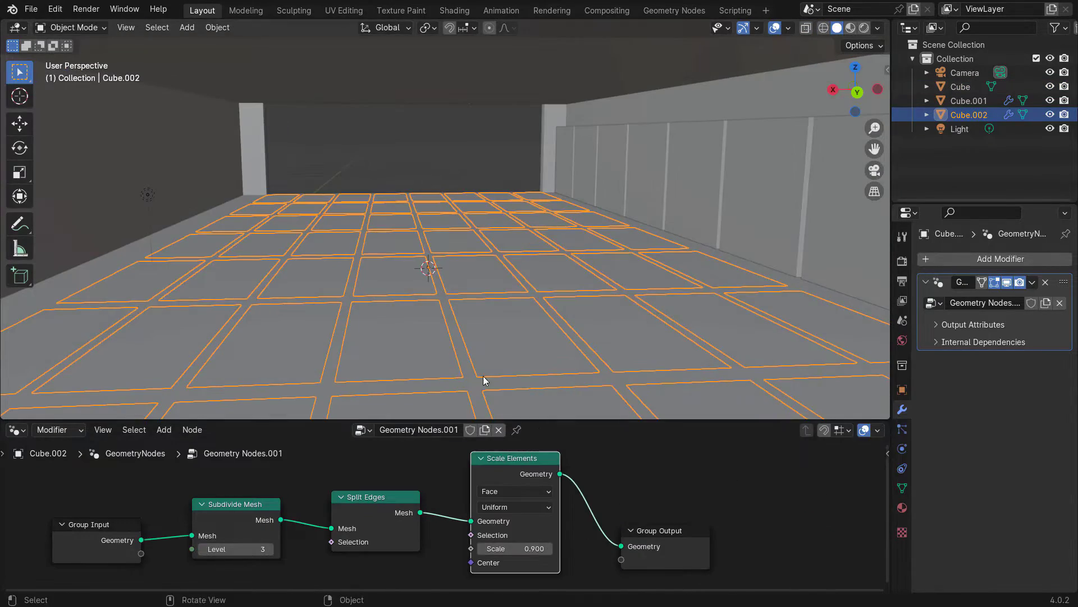
{"action": "left_click", "coordinate": [269, 549]}
{"action": "middle_click_drag", "start_coordinate": [359, 505], "coordinate": [393, 531]}
{"action": "left_click", "coordinate": [304, 575]}
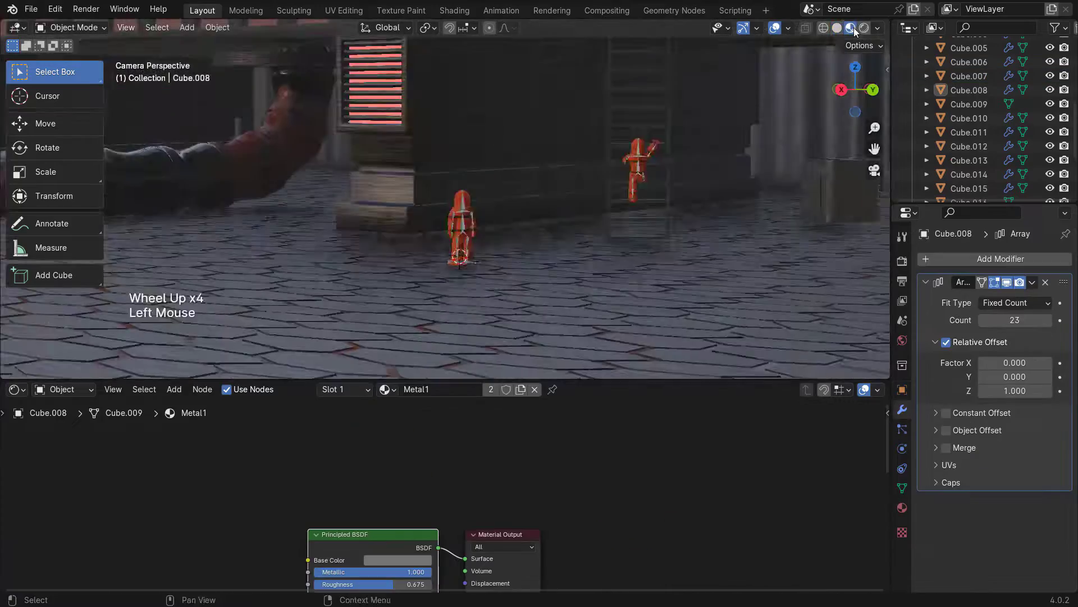
{"action": "scroll", "coordinate": [344, 221], "scroll_direction": "down", "scroll_amount": 3}
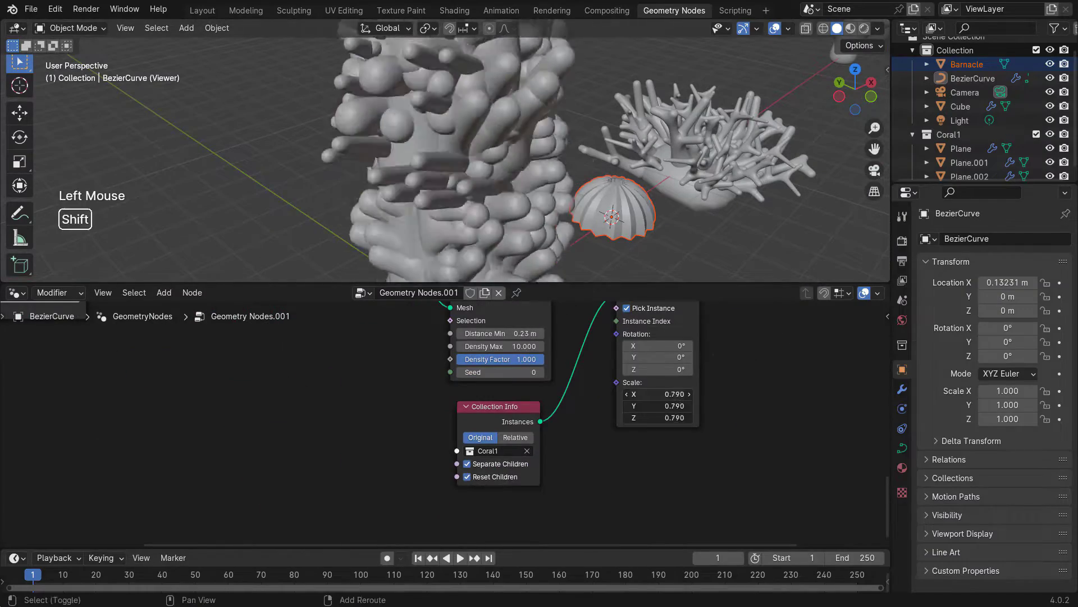
- Make the Equal node compare vectors element-wise and feed Random Value into Coral1 instance scale
{"action": "scroll", "coordinate": [567, 440], "scroll_direction": "up", "scroll_amount": 2}
{"action": "left_click", "coordinate": [414, 541]}
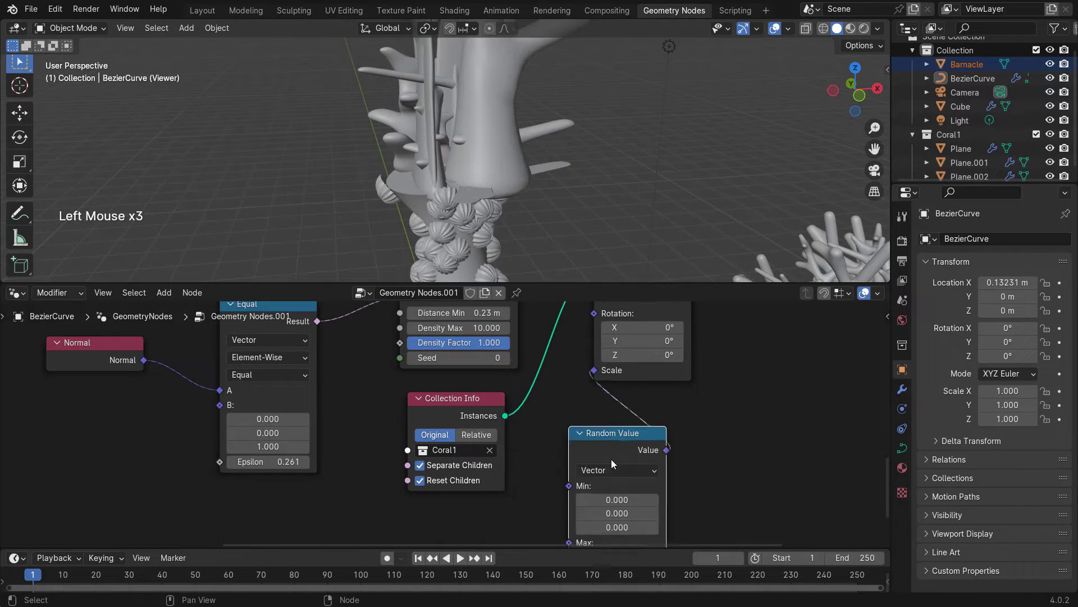
{"action": "middle_click_drag", "start_coordinate": [536, 383], "coordinate": [562, 478]}
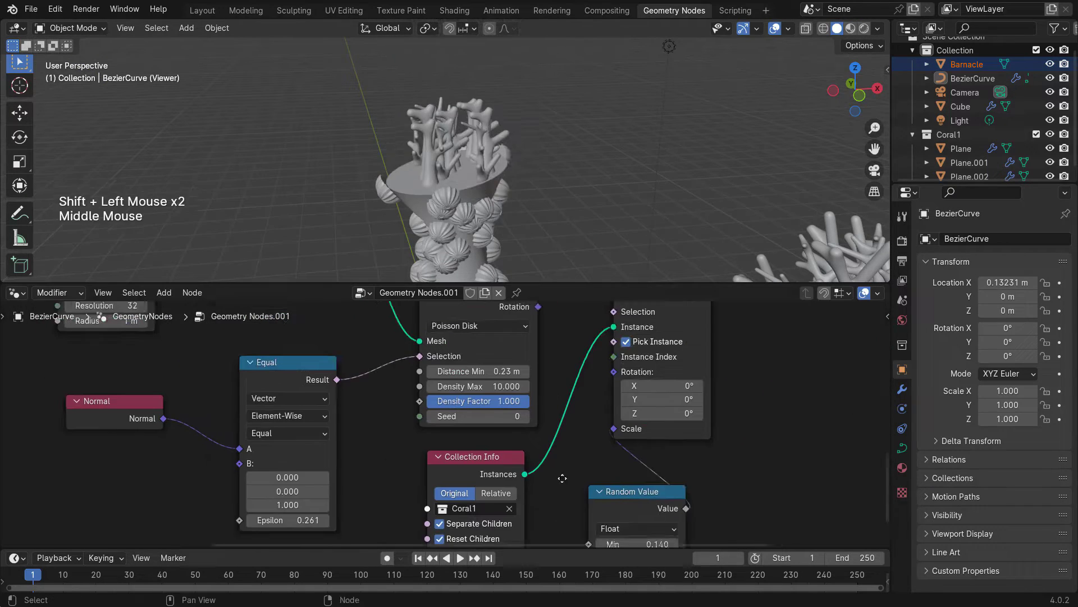
- Select the ocean plane Plane.003 in the coral reef scene
{"action": "scroll", "coordinate": [469, 147], "scroll_direction": "up", "scroll_amount": 3}
{"action": "middle_click_drag", "start_coordinate": [469, 147], "coordinate": [481, 173]}
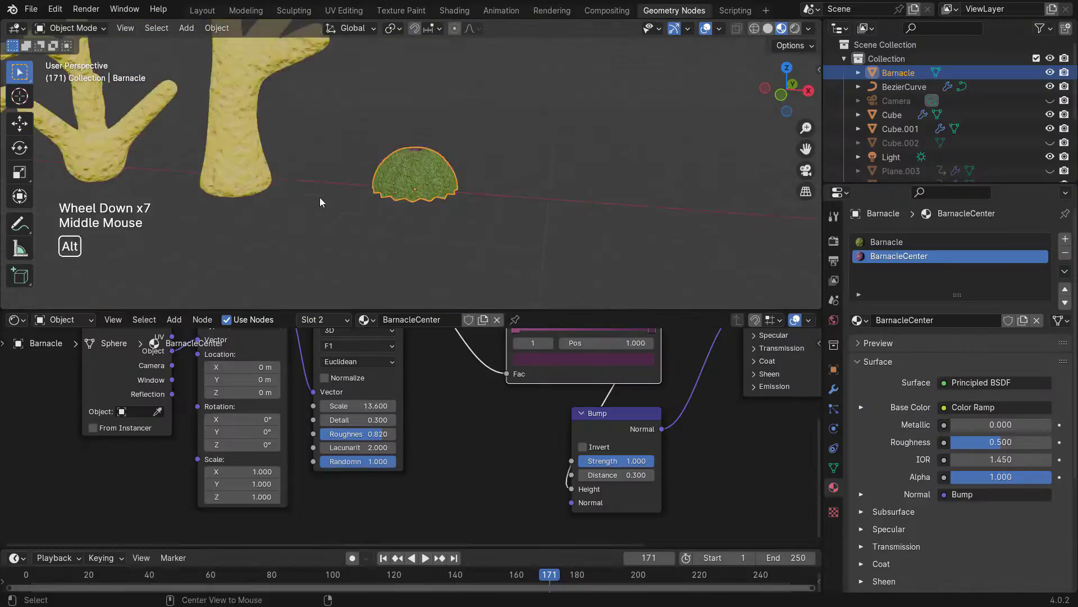
{"action": "scroll", "coordinate": [494, 194], "scroll_direction": "up", "scroll_amount": 5}
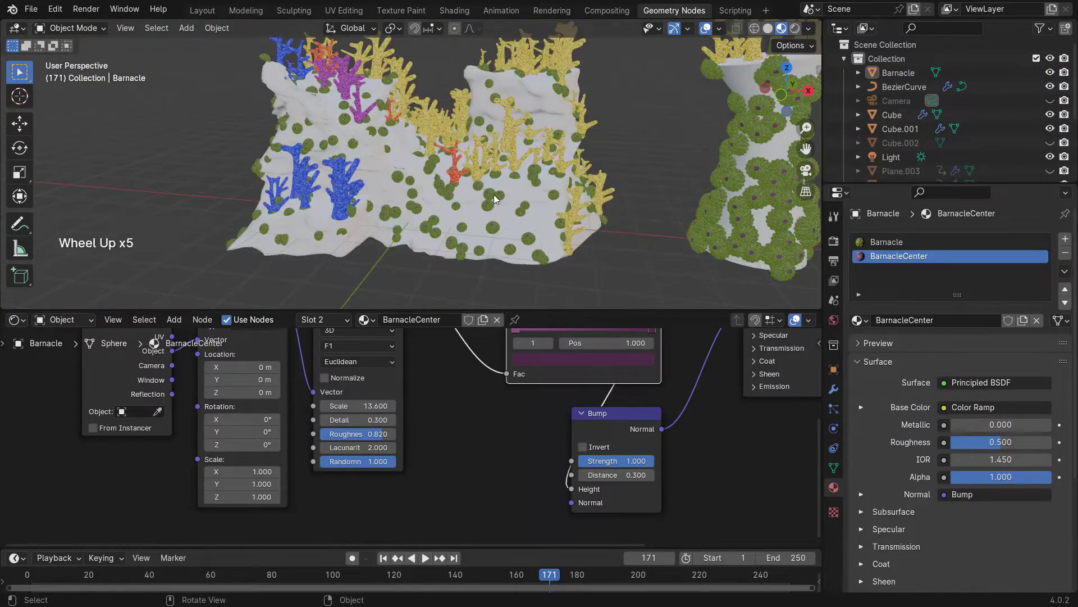
{"action": "middle_click_drag", "start_coordinate": [493, 195], "coordinate": [316, 221], "text": "shift"}
{"action": "left_click", "coordinate": [316, 221]}
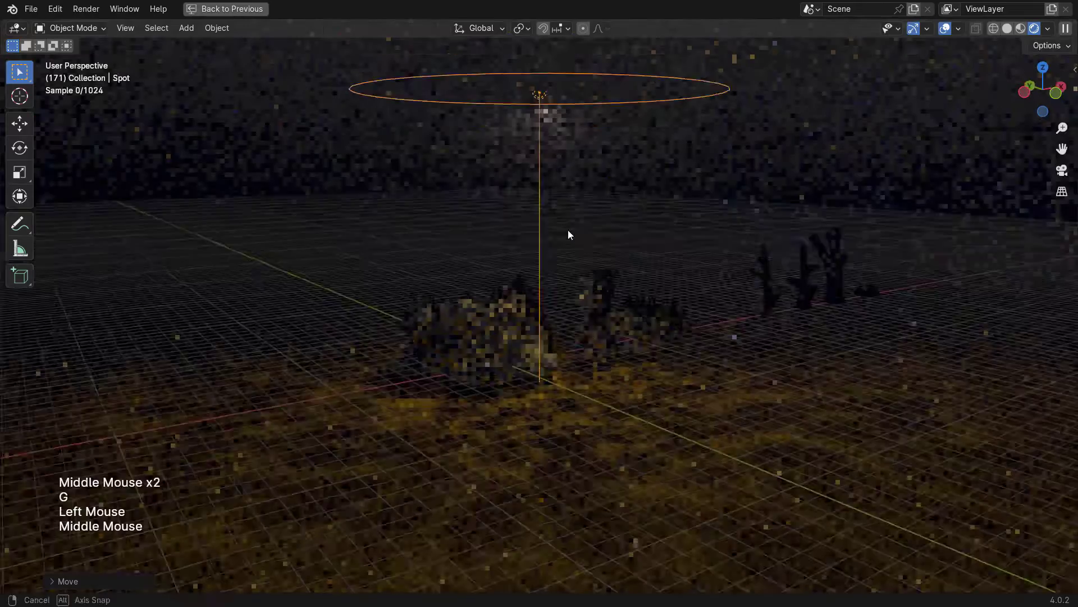
- Raise the Spot light along the Z axis
{"action": "key", "text": "g"}
{"action": "key", "text": "z"}
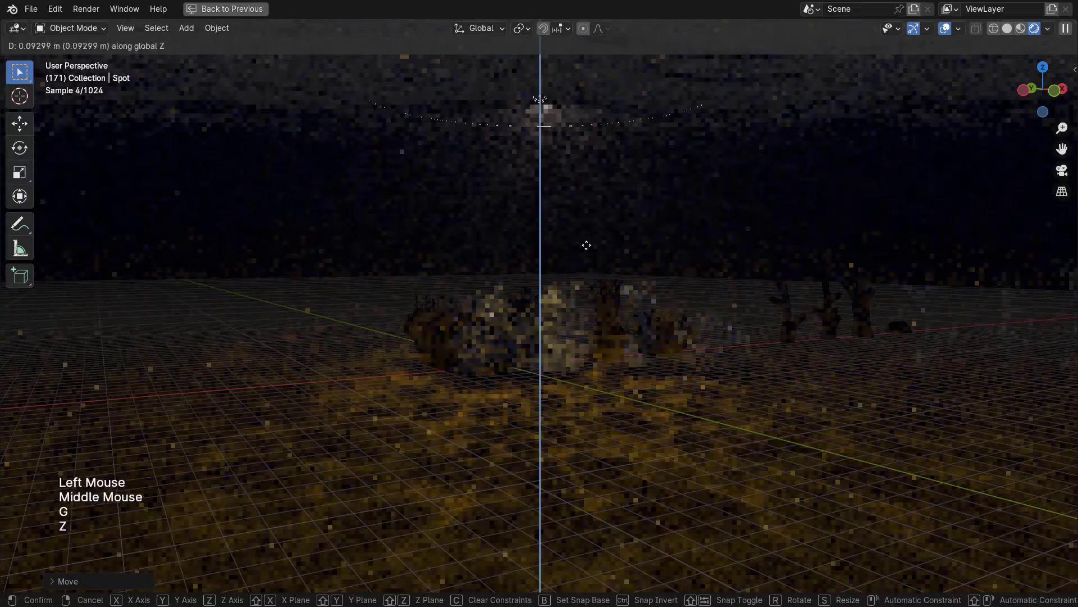
{"action": "left_click", "coordinate": [578, 209]}
{"action": "scroll", "coordinate": [573, 217], "scroll_direction": "down", "scroll_amount": 7}
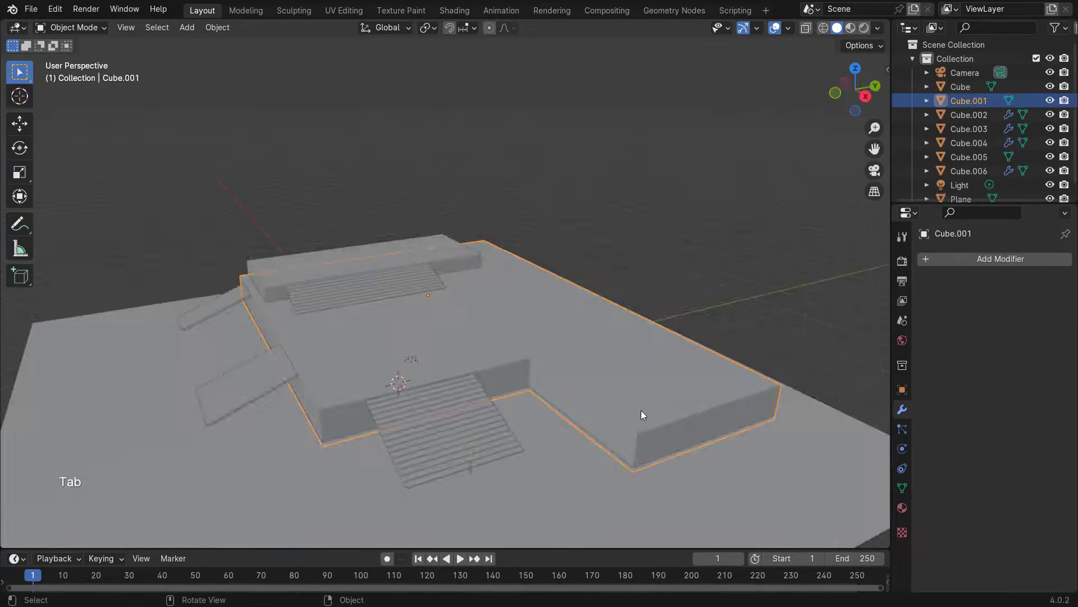
- Duplicate the stair slab Cube.005, raise the copy, and scale it thinner
{"action": "scroll", "coordinate": [643, 414], "scroll_direction": "up", "scroll_amount": 4}
{"action": "middle_click_drag", "start_coordinate": [643, 414], "coordinate": [386, 328], "text": "shift"}
{"action": "left_click", "coordinate": [387, 327]}
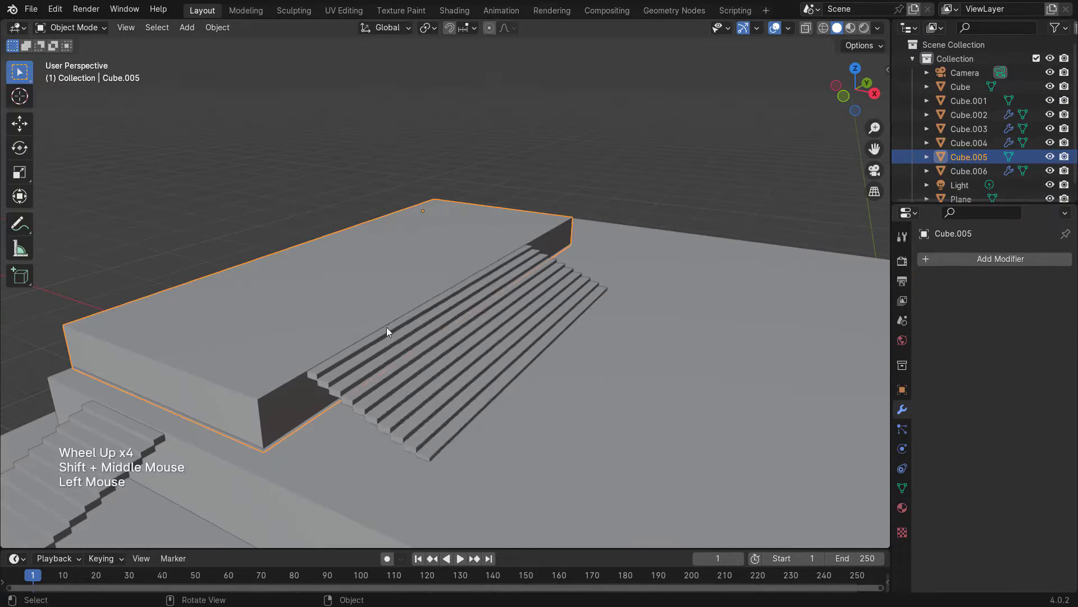
{"action": "scroll", "coordinate": [387, 332], "scroll_direction": "down", "scroll_amount": 1}
{"action": "key", "text": "shift+d"}
{"action": "key", "text": "z"}
{"action": "left_click", "coordinate": [438, 149]}
{"action": "key", "text": "s"}
- Add a cylinder at the slab copy, stretch it along Z, and shift it horizontally
{"action": "key", "text": "shift+s"}
{"action": "key", "text": "shift+a"}
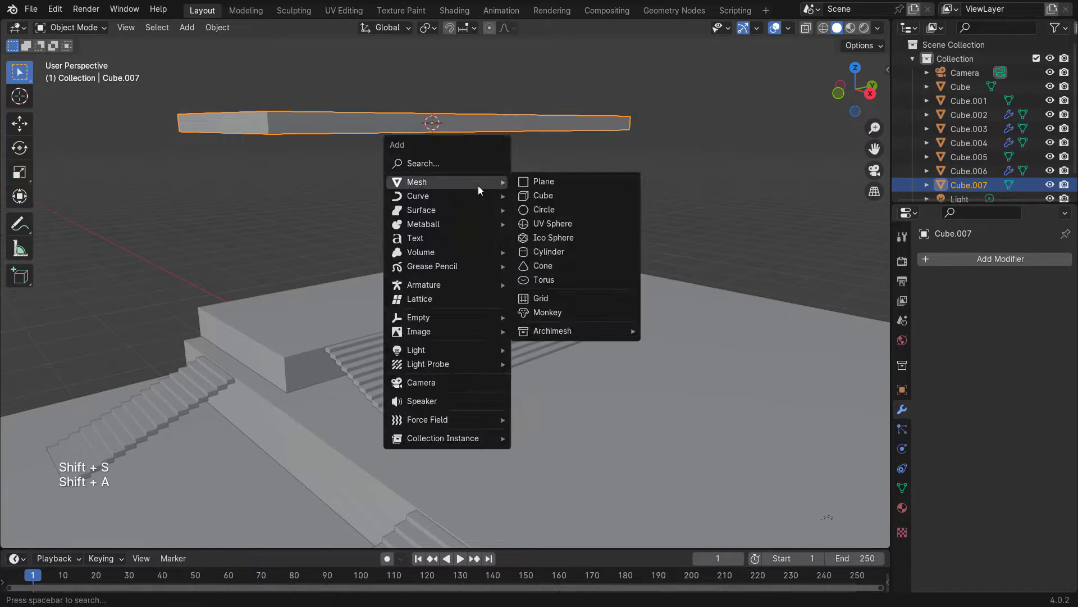
{"action": "left_click", "coordinate": [549, 251]}
{"action": "key", "text": "s"}
{"action": "key", "text": "z"}
{"action": "key", "text": "g"}
{"action": "key", "text": "shift+z"}
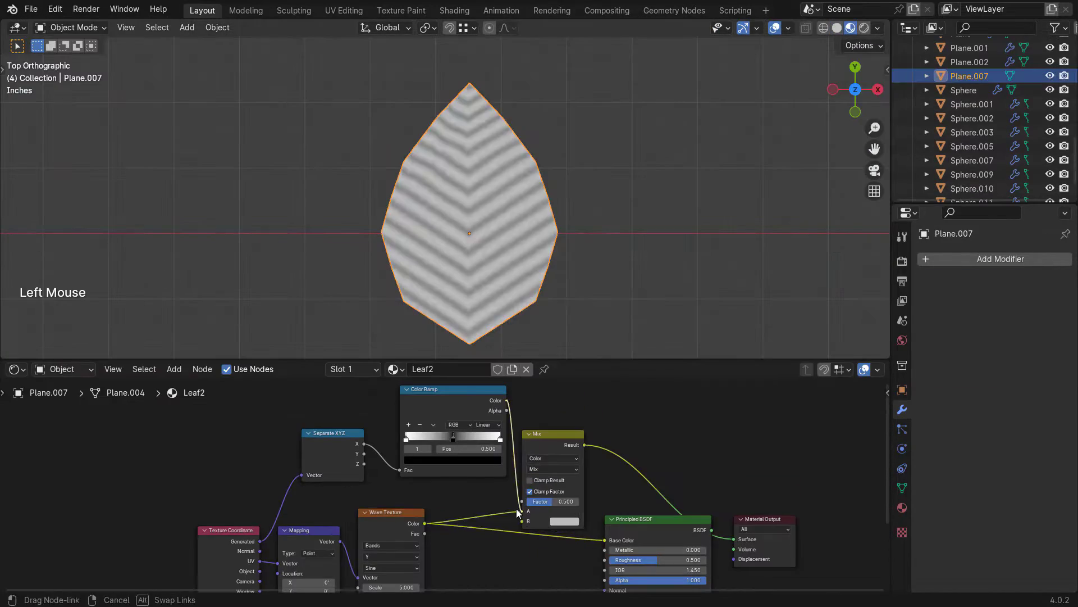
- Move the vase's Solidify modifier above the Subdivision modifier
{"action": "scroll", "coordinate": [492, 243], "scroll_direction": "up", "scroll_amount": 3}
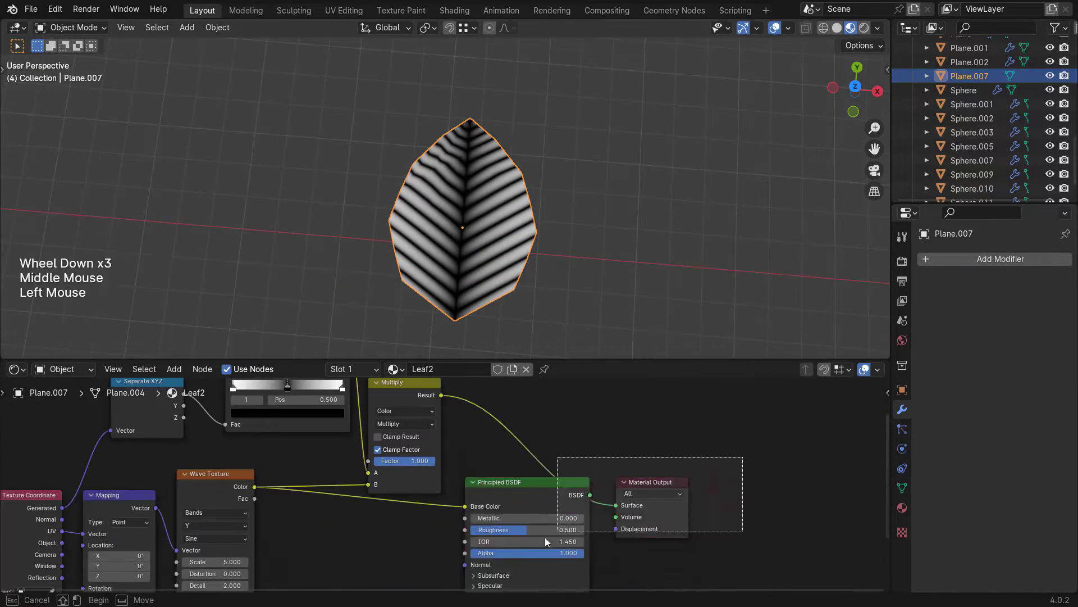
{"action": "key", "text": "shift+a"}
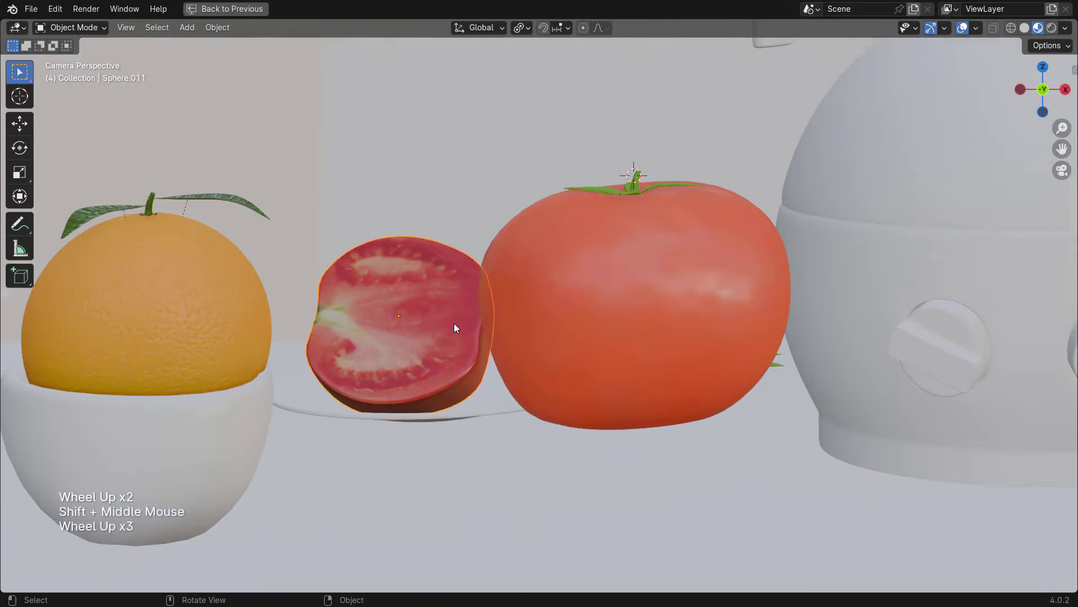
{"action": "key", "text": "alt+a"}
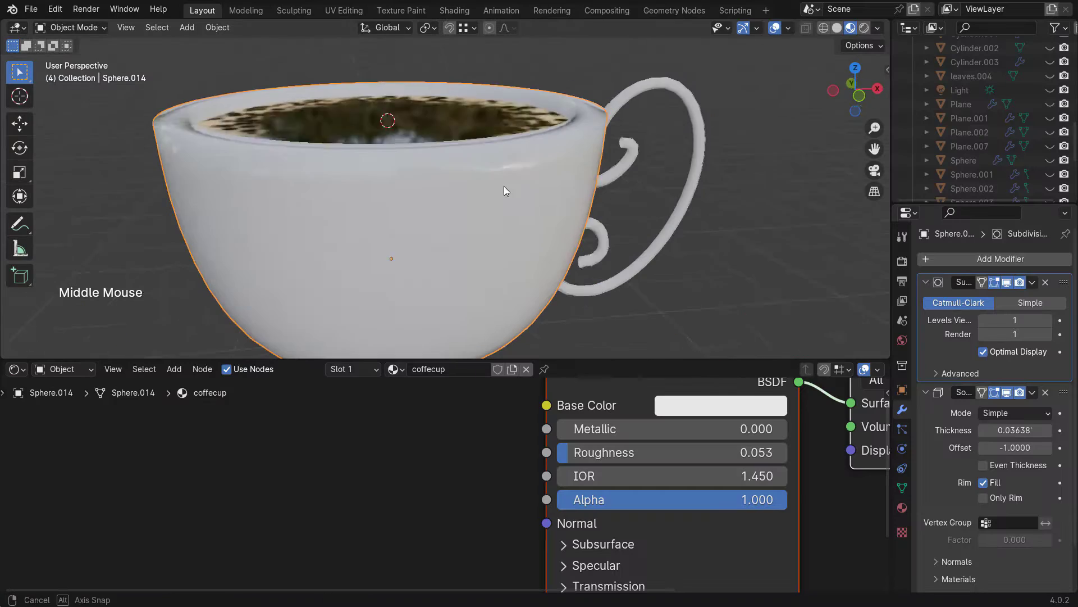
{"action": "middle_click_drag", "start_coordinate": [504, 186], "coordinate": [506, 191]}
{"action": "left_click", "coordinate": [1019, 467]}
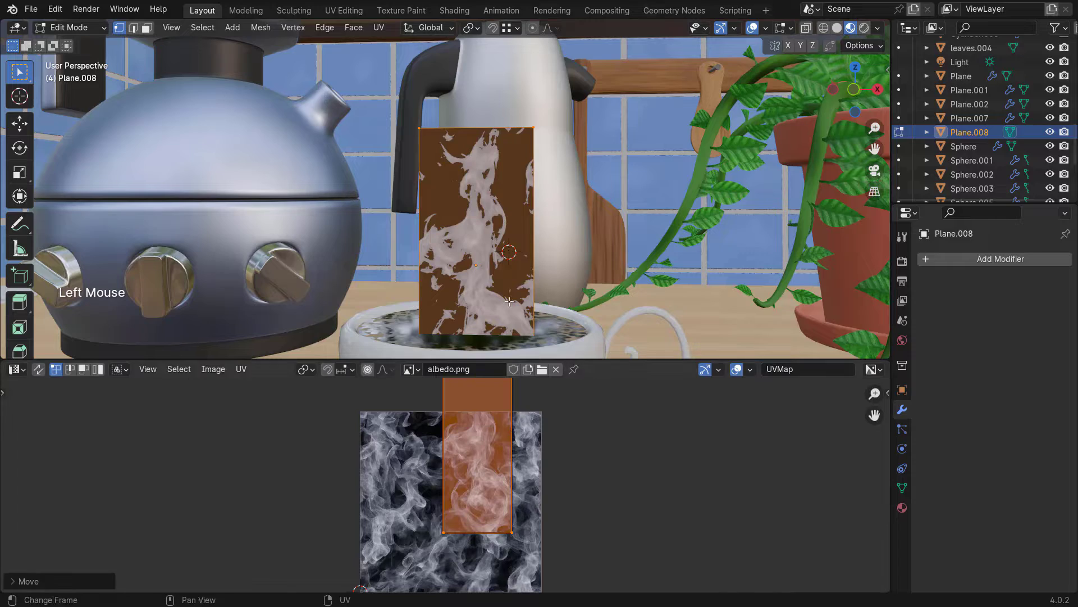
- Confirm the pillar base's new scale and start editing the Cylinder mesh
{"action": "key", "text": "Tab"}
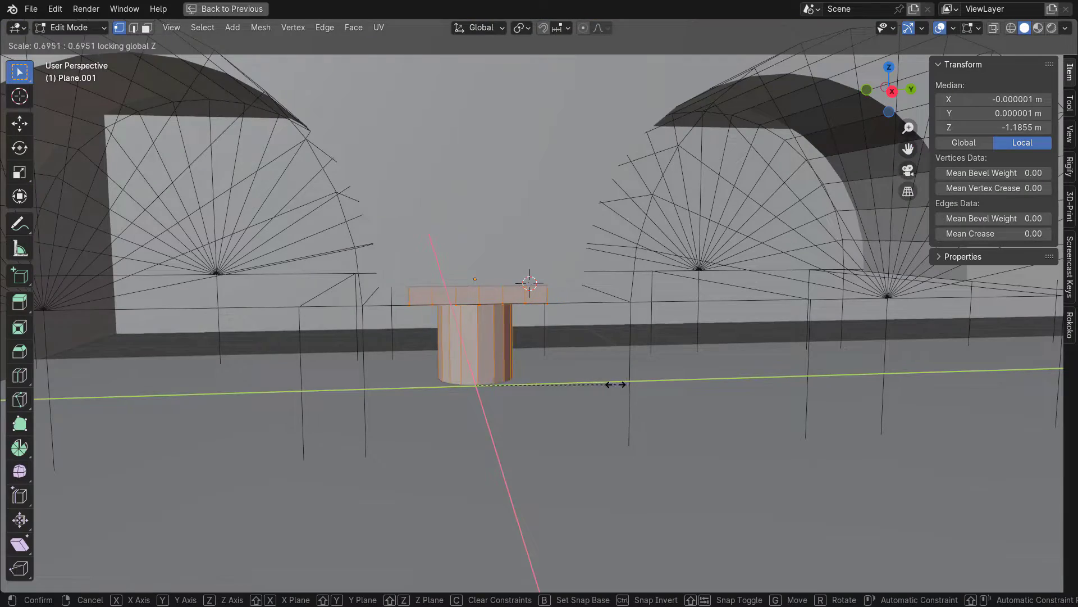
{"action": "left_click", "coordinate": [616, 384]}
{"action": "middle_click_drag", "start_coordinate": [616, 384], "coordinate": [595, 301]}
{"action": "key", "text": "Tab"}
{"action": "left_click", "coordinate": [291, 279]}
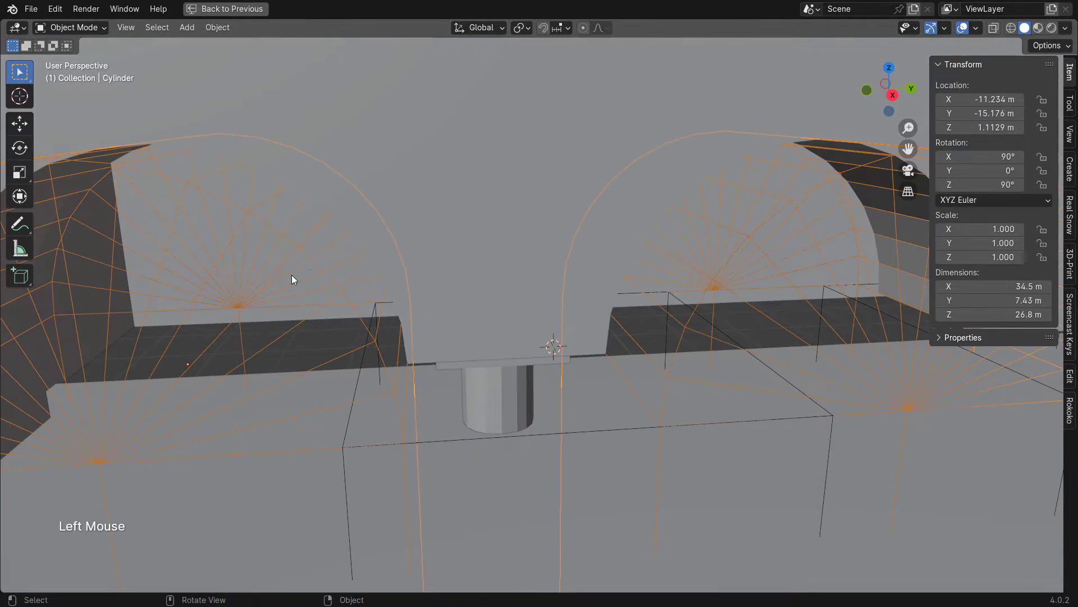
{"action": "key", "text": "Tab"}
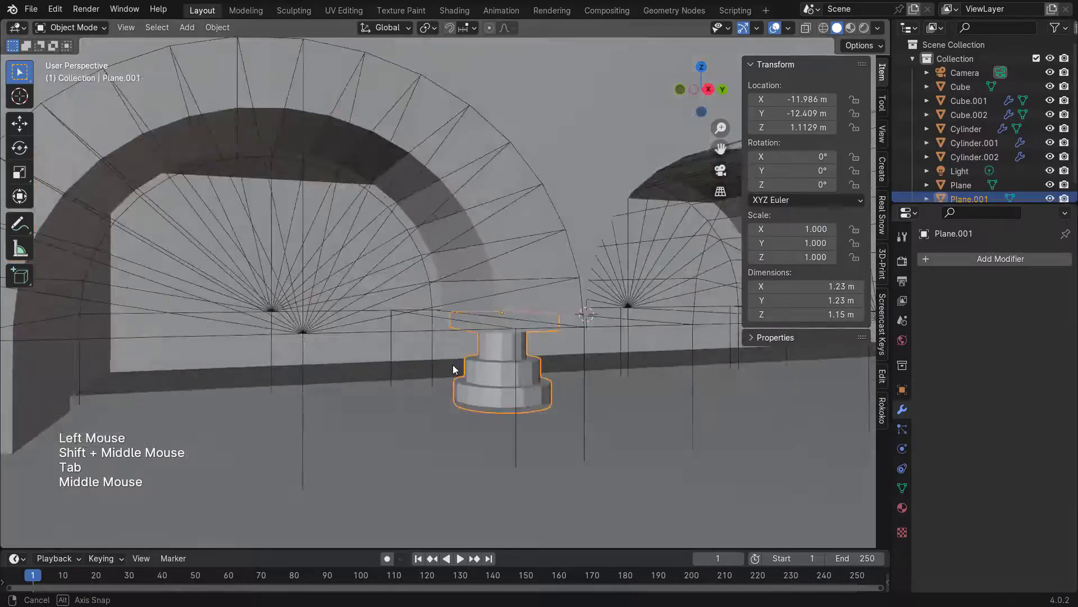
- Raise the top face of Cylinder.002 vertically
{"action": "left_click", "coordinate": [518, 335]}
{"action": "key", "text": "Tab"}
{"action": "key", "text": "3"}
{"action": "left_click", "coordinate": [481, 317]}
{"action": "key", "text": "g"}
{"action": "key", "text": "z"}
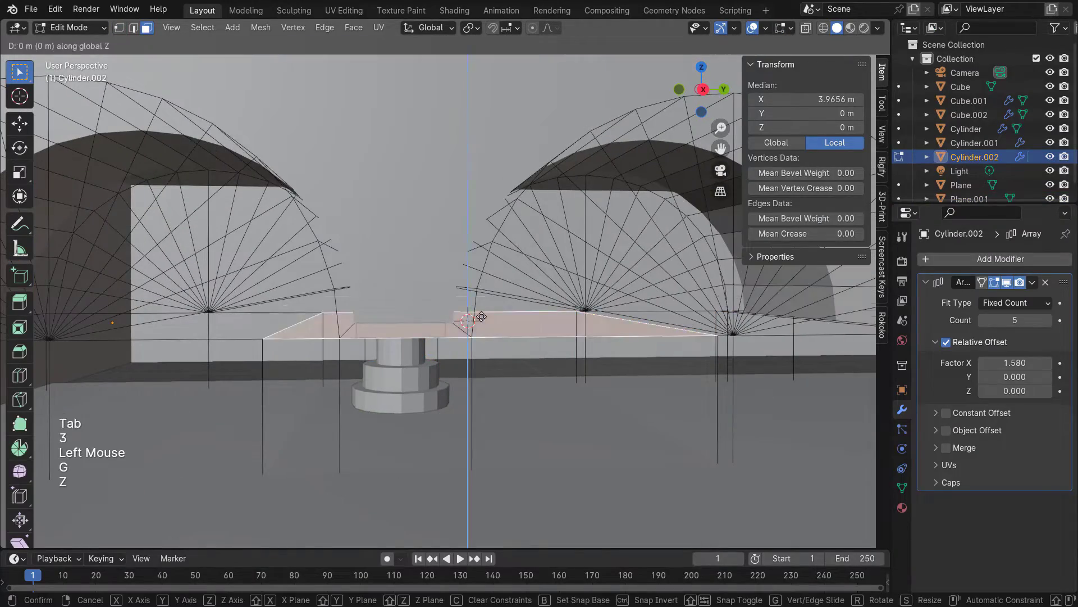
{"action": "left_click", "coordinate": [481, 241]}
- Move the pedestal to a new spot in the arched room
{"action": "middle_click_drag", "start_coordinate": [481, 241], "coordinate": [390, 322]}
{"action": "key", "text": "Tab"}
{"action": "left_click", "coordinate": [390, 322]}
{"action": "key", "text": "g"}
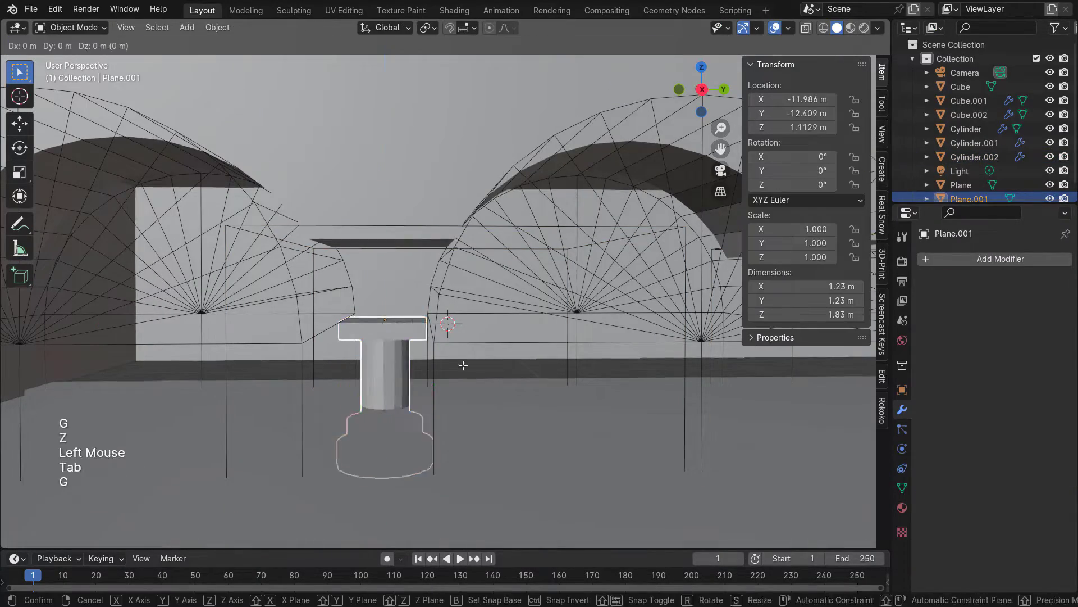
{"action": "left_click", "coordinate": [466, 287]}
- Scale up all of the pedestal's geometry in Edit Mode
{"action": "middle_click_drag", "start_coordinate": [466, 287], "coordinate": [448, 293]}
{"action": "key", "text": "Tab"}
{"action": "key", "text": "a"}
{"action": "key", "text": "s"}
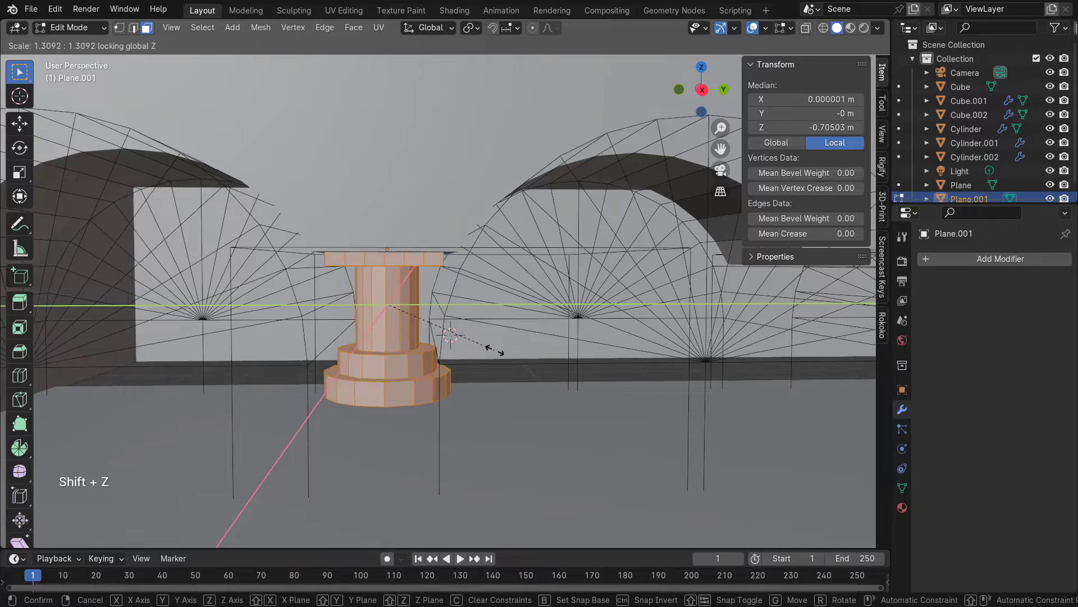
{"action": "left_click", "coordinate": [523, 323]}
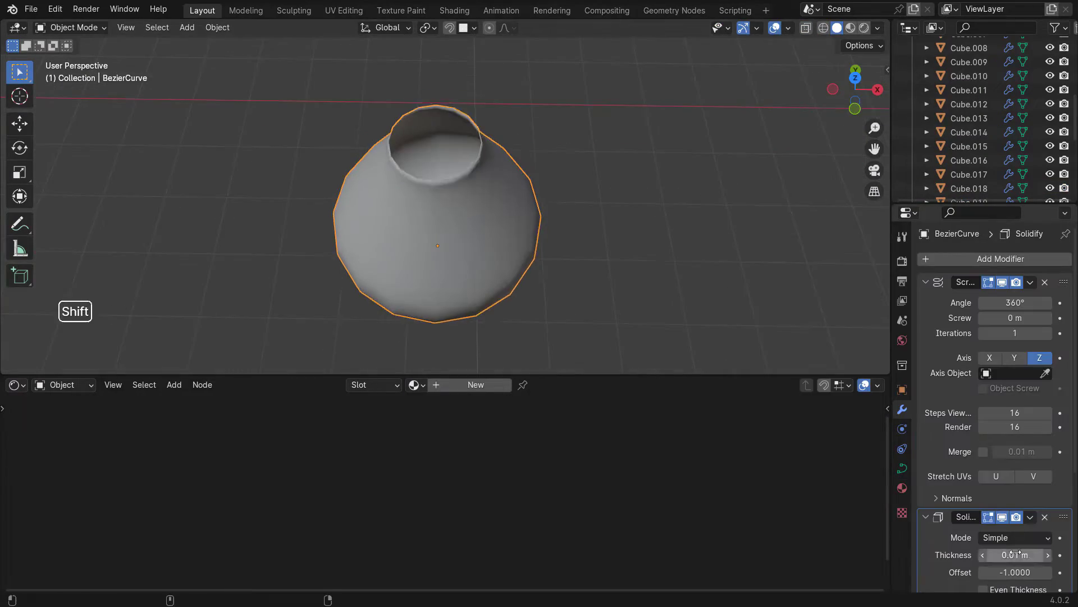
- Edit the vase's profile curve, then orbit around the whole mushroom model
{"action": "key", "text": "Tab"}
{"action": "scroll", "coordinate": [429, 247], "scroll_direction": "up", "scroll_amount": 3}
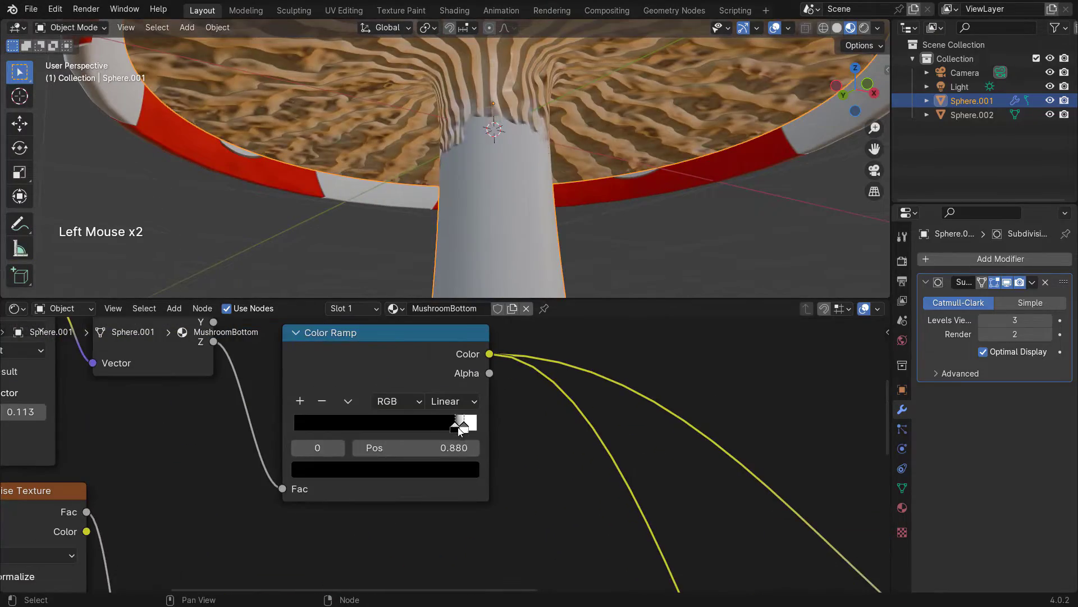
{"action": "scroll", "coordinate": [622, 157], "scroll_direction": "down", "scroll_amount": 5}
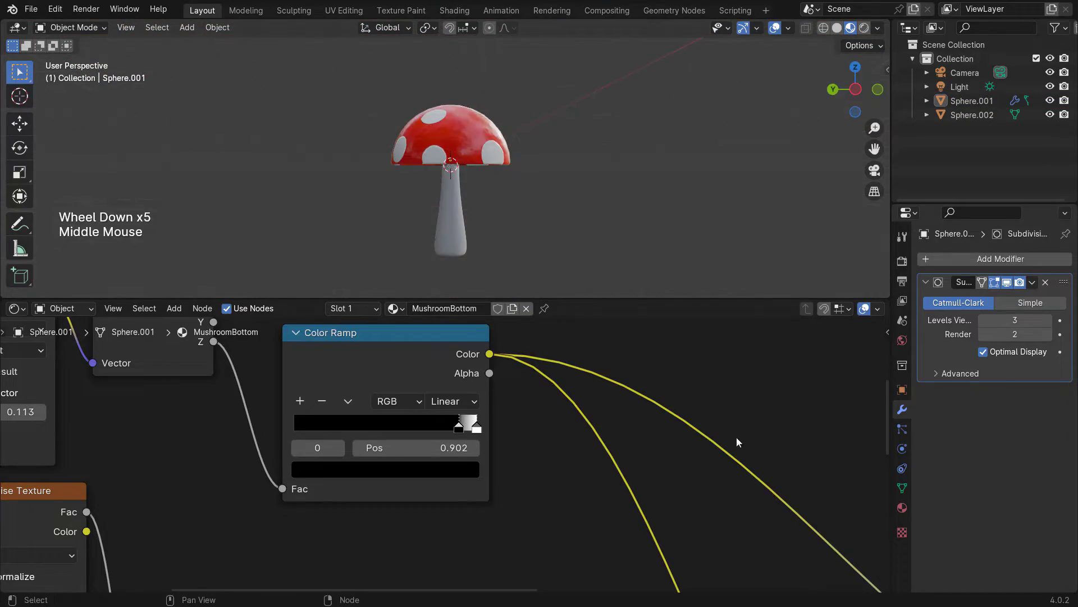
{"action": "scroll", "coordinate": [737, 437], "scroll_direction": "down", "scroll_amount": 2}
{"action": "middle_click_drag", "start_coordinate": [415, 163], "coordinate": [399, 164]}
{"action": "scroll", "coordinate": [399, 164], "scroll_direction": "up", "scroll_amount": 3}
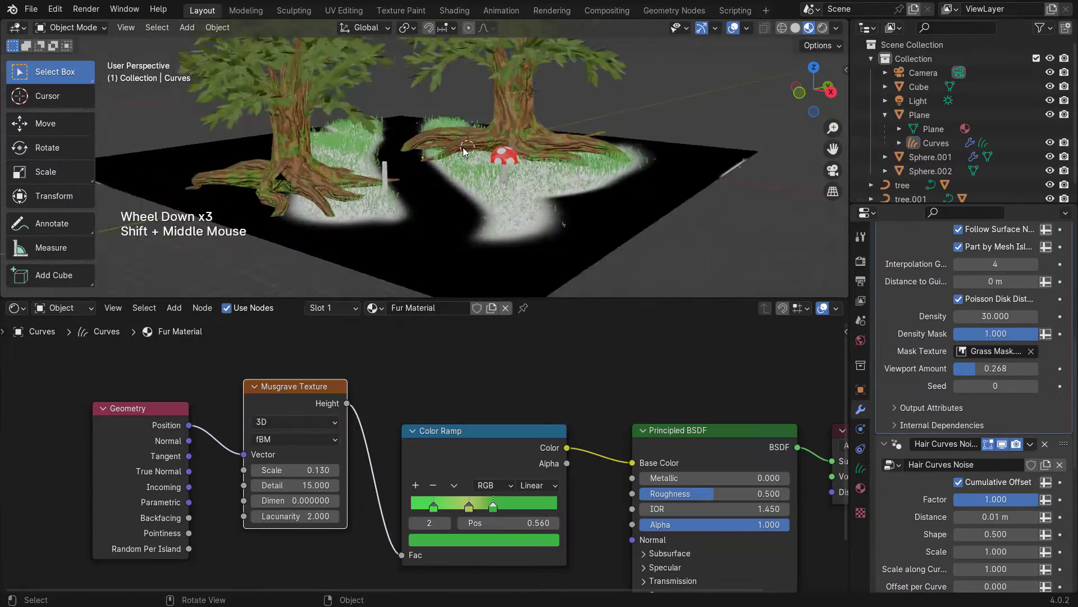
{"action": "scroll", "coordinate": [494, 143], "scroll_direction": "up", "scroll_amount": 3}
- Select the forest ground plane and inspect its material node graph
{"action": "key", "text": "alt+a"}
{"action": "middle_click_drag", "start_coordinate": [483, 147], "coordinate": [499, 142]}
{"action": "key", "text": "ctrl+space"}
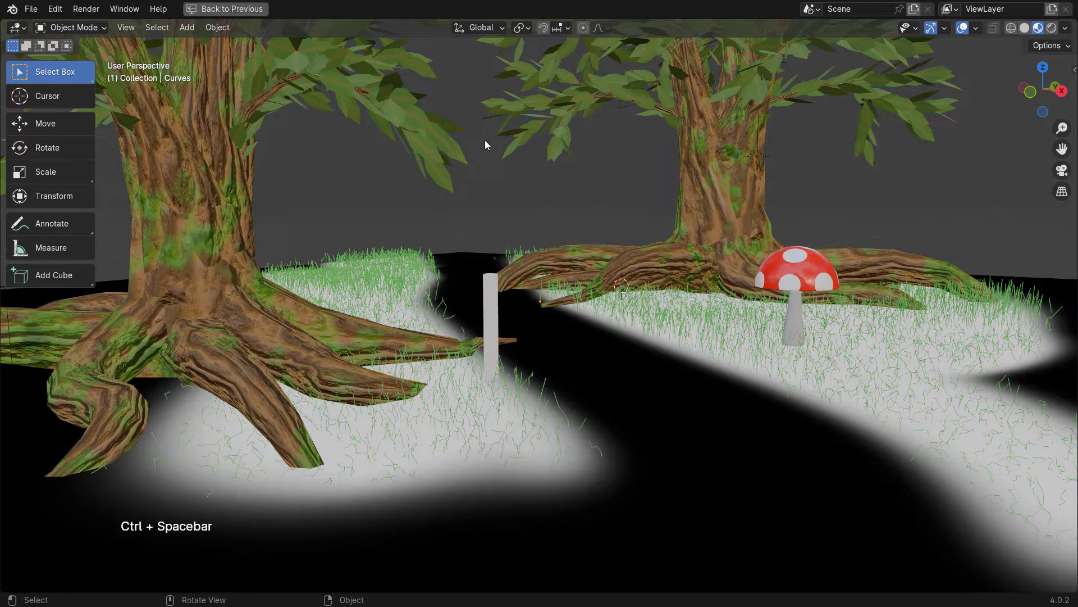
{"action": "left_click", "coordinate": [484, 140]}
{"action": "key", "text": "ctrl+space"}
{"action": "scroll", "coordinate": [480, 398], "scroll_direction": "down", "scroll_amount": 4}
{"action": "middle_click_drag", "start_coordinate": [480, 398], "coordinate": [448, 449]}
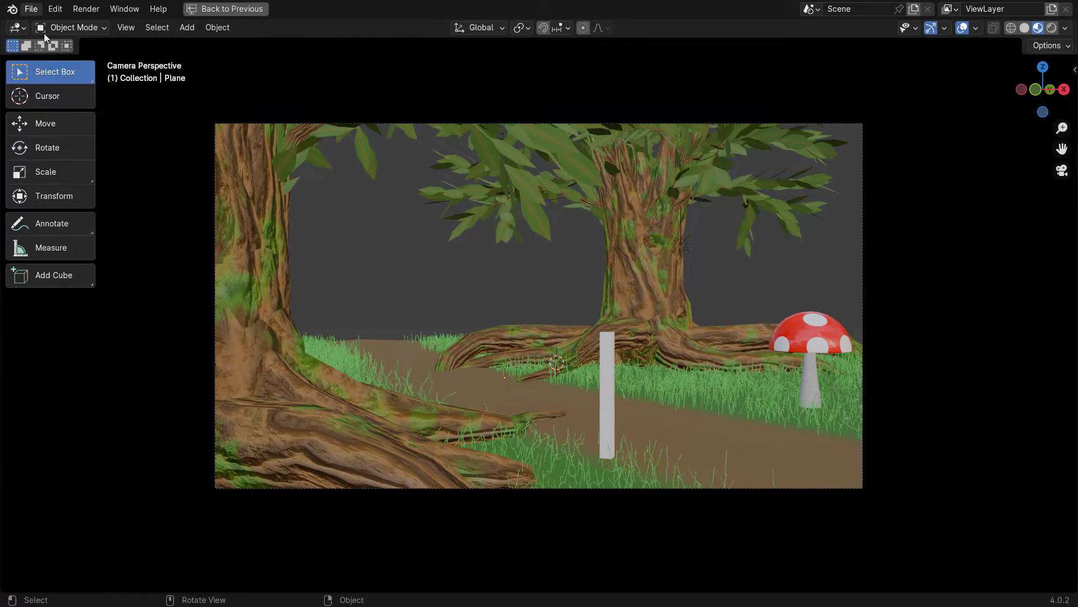
- Drive fog Emission Strength from the Color Ramp, push its white stop right, and view through camera
{"action": "left_click", "coordinate": [31, 8]}
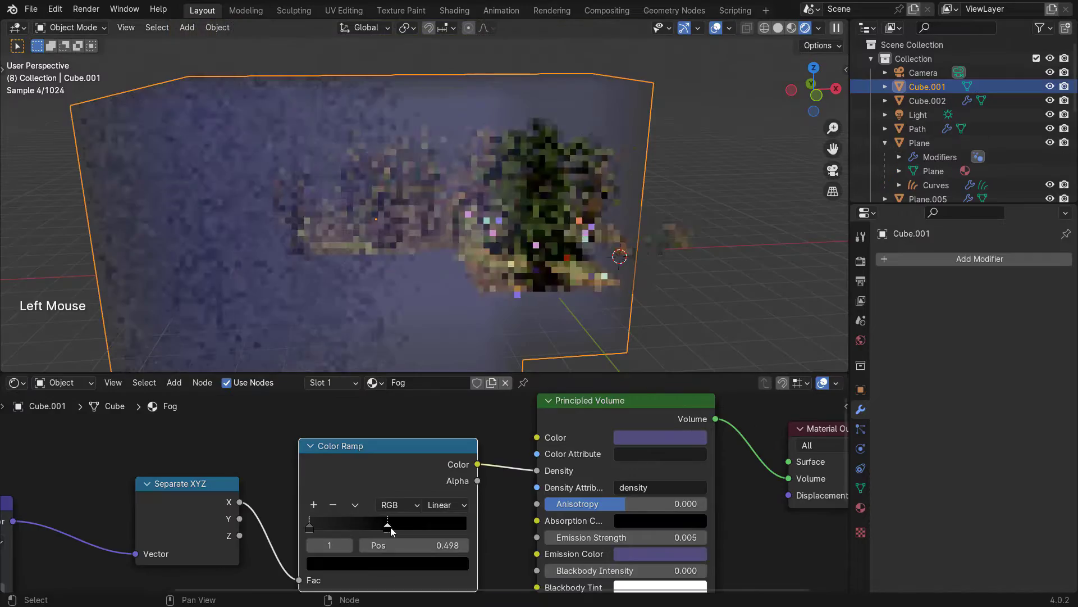
{"action": "middle_click_drag", "start_coordinate": [477, 465], "coordinate": [442, 442]}
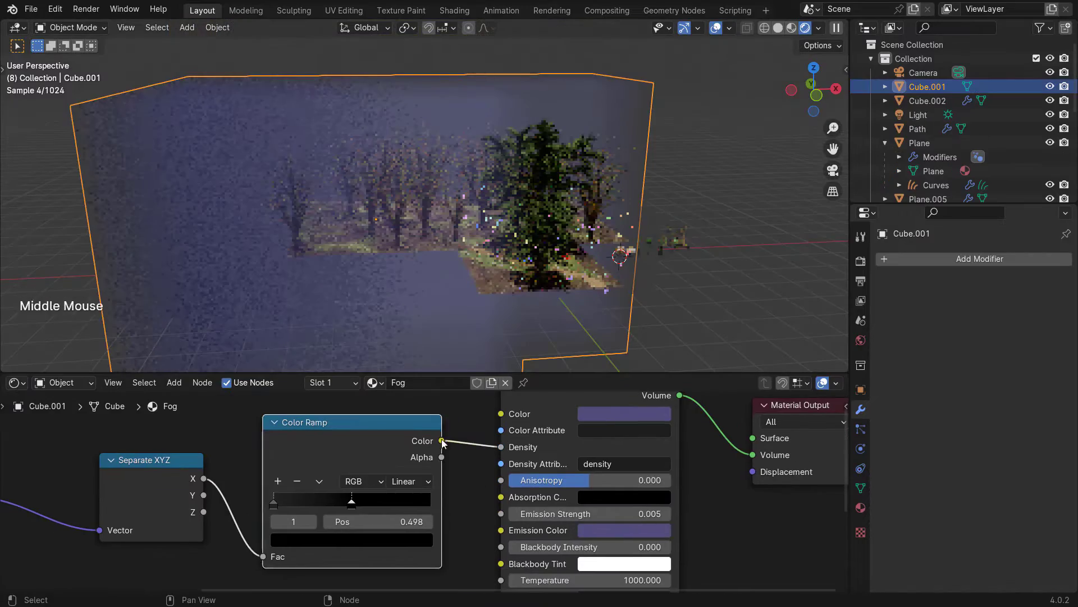
{"action": "left_click_drag", "start_coordinate": [442, 441], "coordinate": [501, 514]}
{"action": "left_click_drag", "start_coordinate": [351, 501], "coordinate": [510, 500]}
{"action": "left_click", "coordinate": [274, 502]}
{"action": "key", "text": "KP_0"}
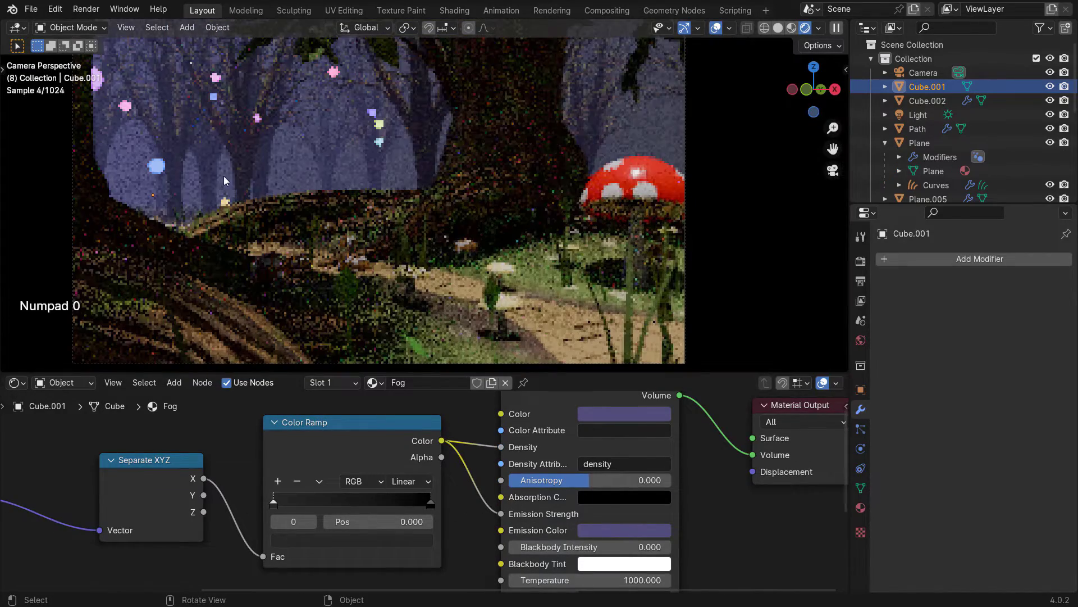
{"action": "key", "text": "ctrl+space"}
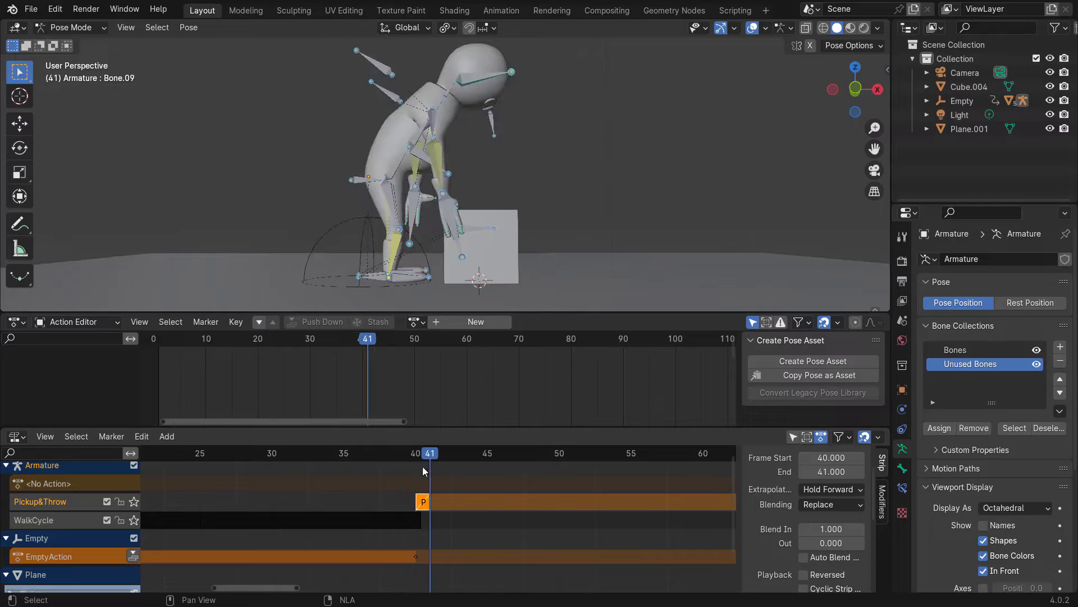
- Move the Pickup&Throw NLA strip to frames 40–45 and reopen its action
{"action": "key", "text": "Tab"}
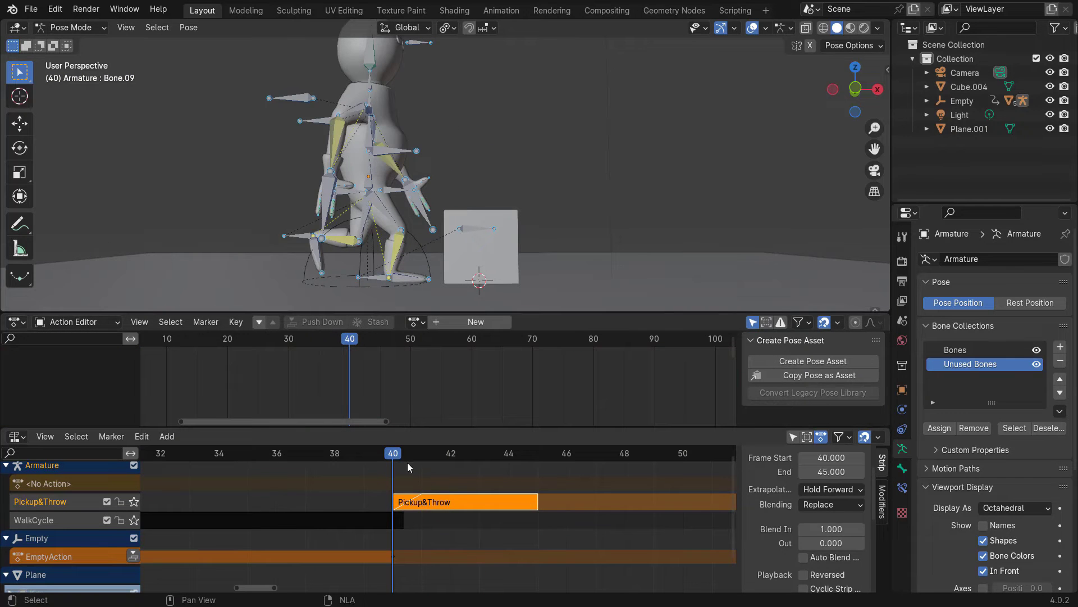
{"action": "mouse_move", "coordinate": [455, 454]}
{"action": "left_mouse_down"}
{"action": "mouse_move", "coordinate": [508, 454]}
{"action": "mouse_move", "coordinate": [451, 454]}
{"action": "left_mouse_up"}
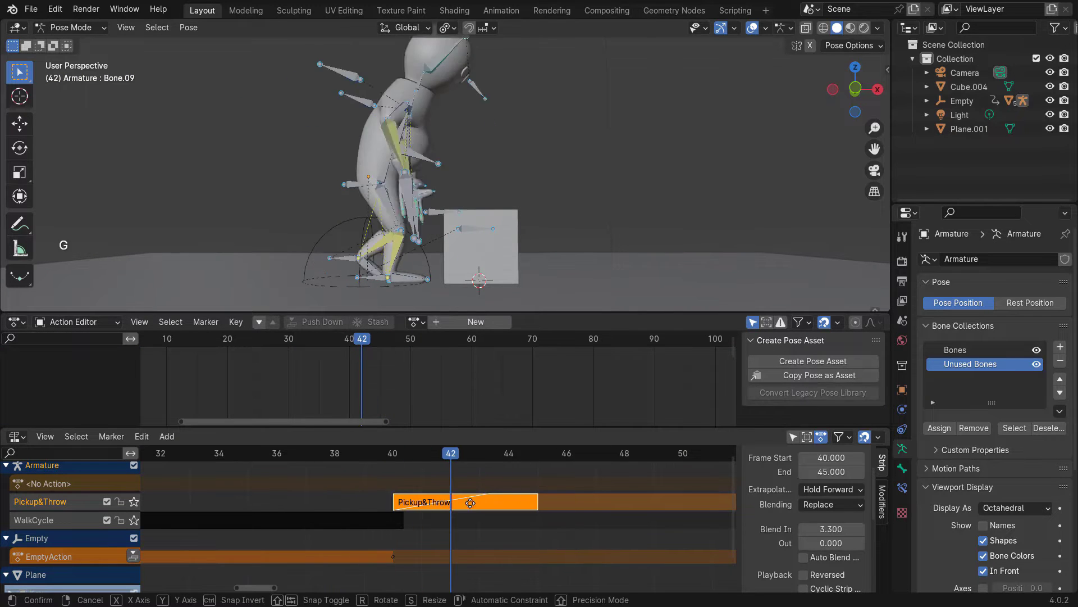
{"action": "key", "text": "g"}
{"action": "left_click", "coordinate": [381, 456]}
{"action": "left_click", "coordinate": [561, 490]}
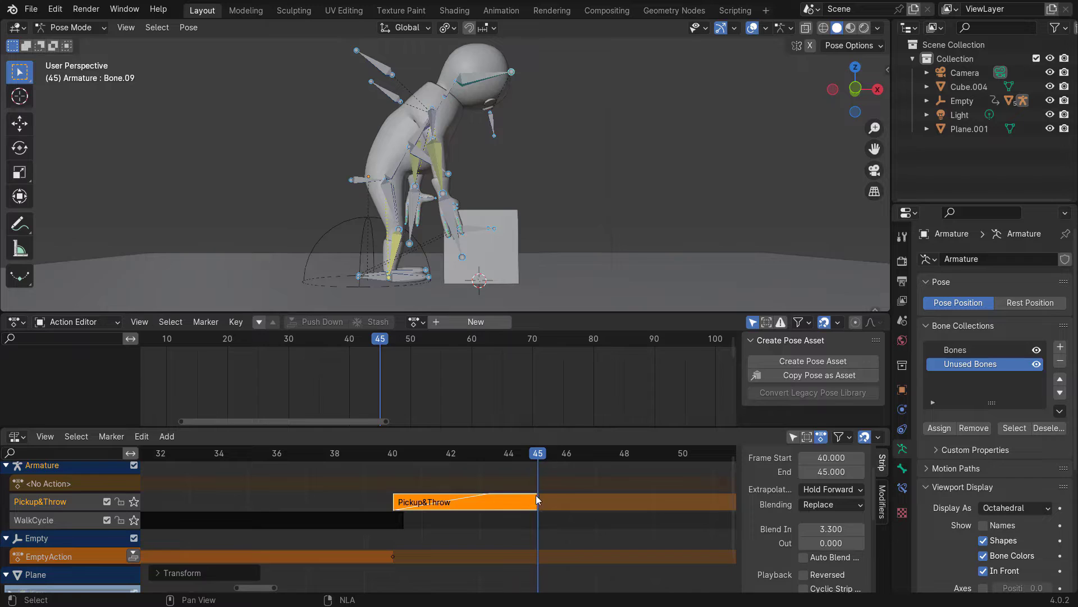
{"action": "key", "text": "Tab"}
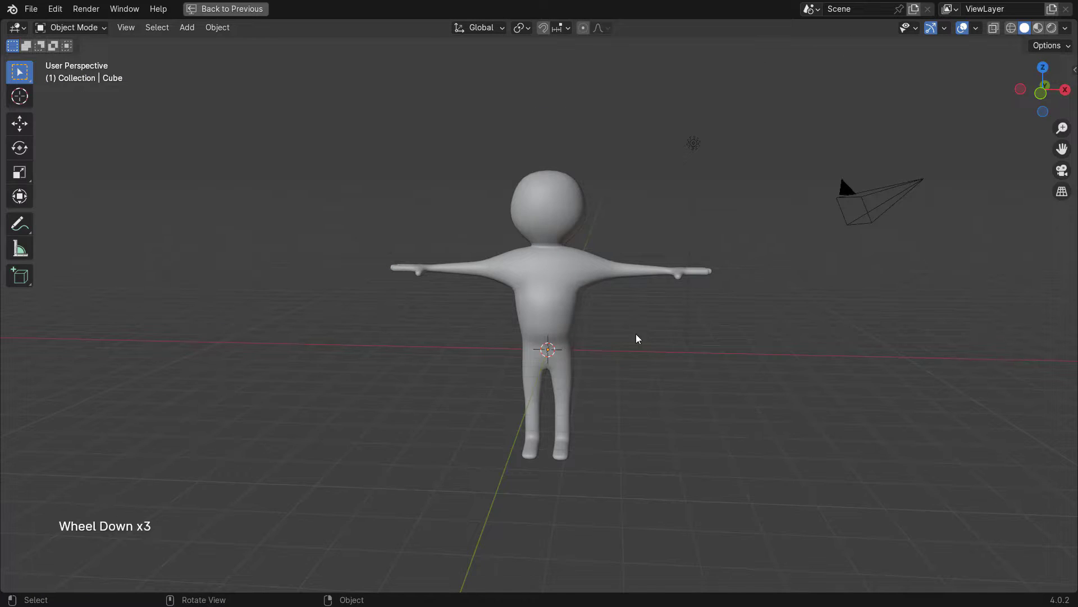
- Keyframe the posed character's bones and review the edited video sequence
{"action": "scroll", "coordinate": [693, 294], "scroll_direction": "up", "scroll_amount": 3}
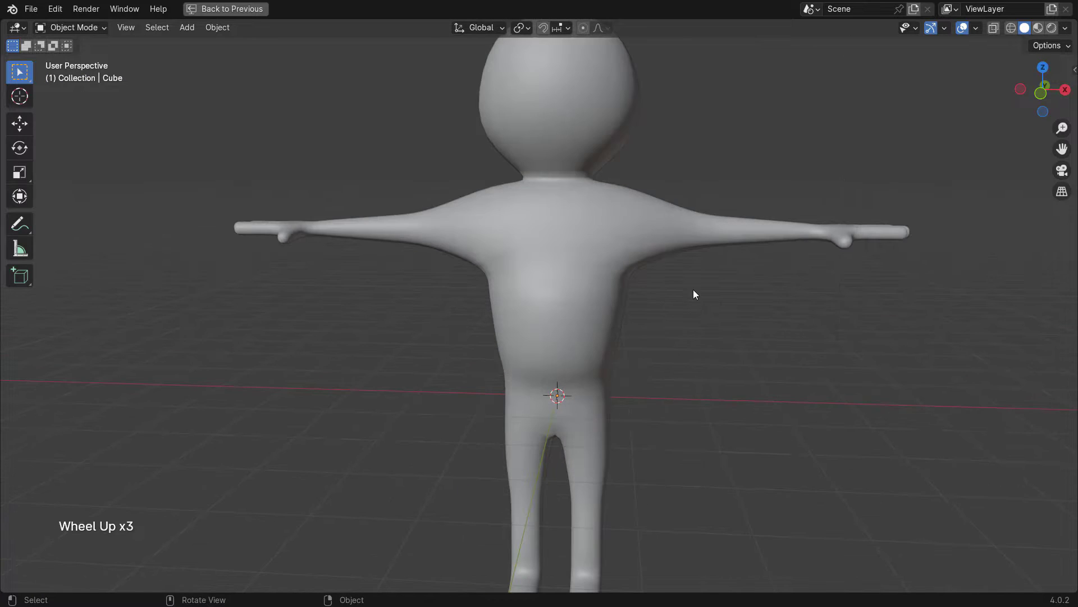
{"action": "middle_click_drag", "start_coordinate": [693, 294], "coordinate": [614, 344]}
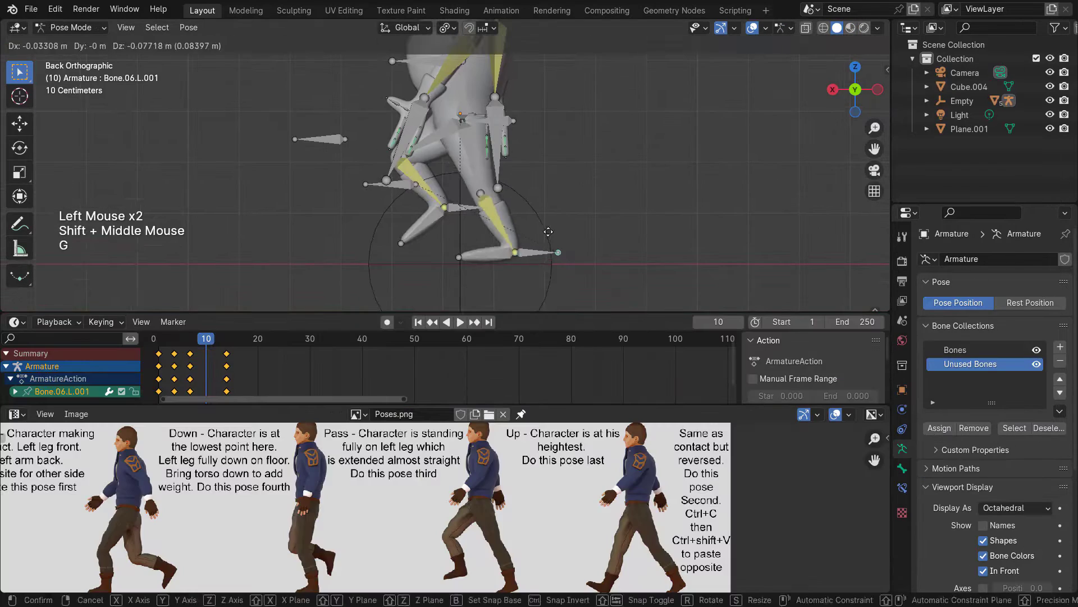
{"action": "key", "text": "i"}
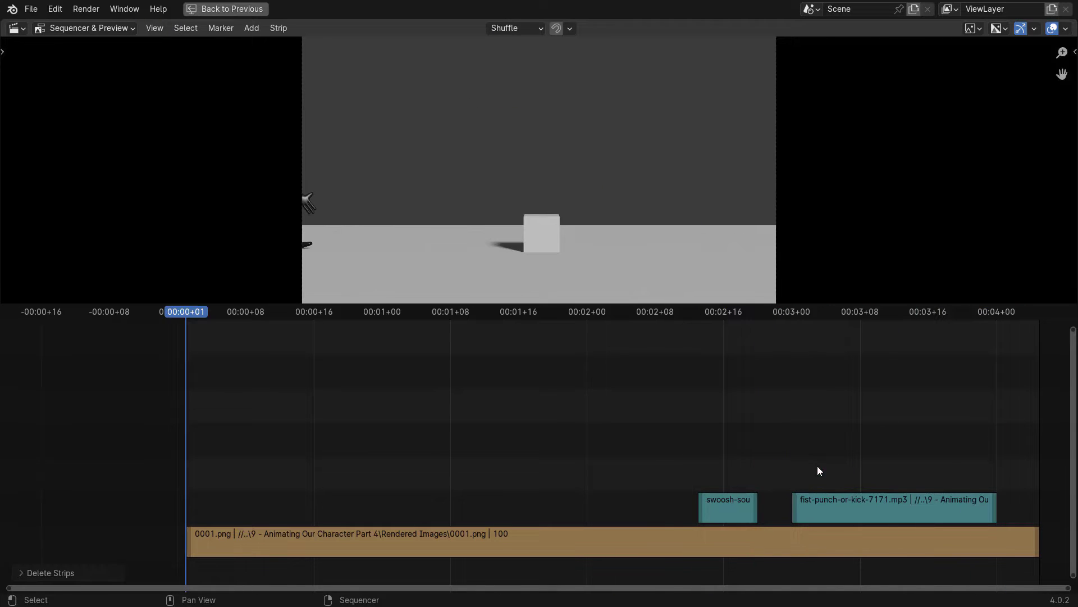
{"action": "left_click", "coordinate": [661, 312]}
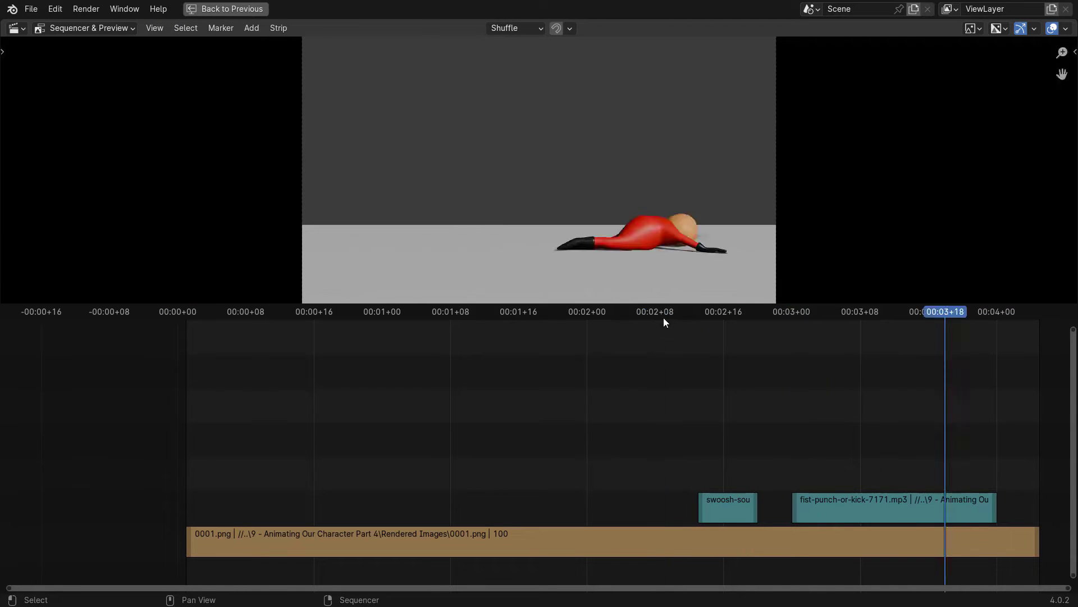
{"action": "key", "text": "Escape"}
- Play the edited sequence, then reposition the Random Value node in the city graph
{"action": "key", "text": "space"}
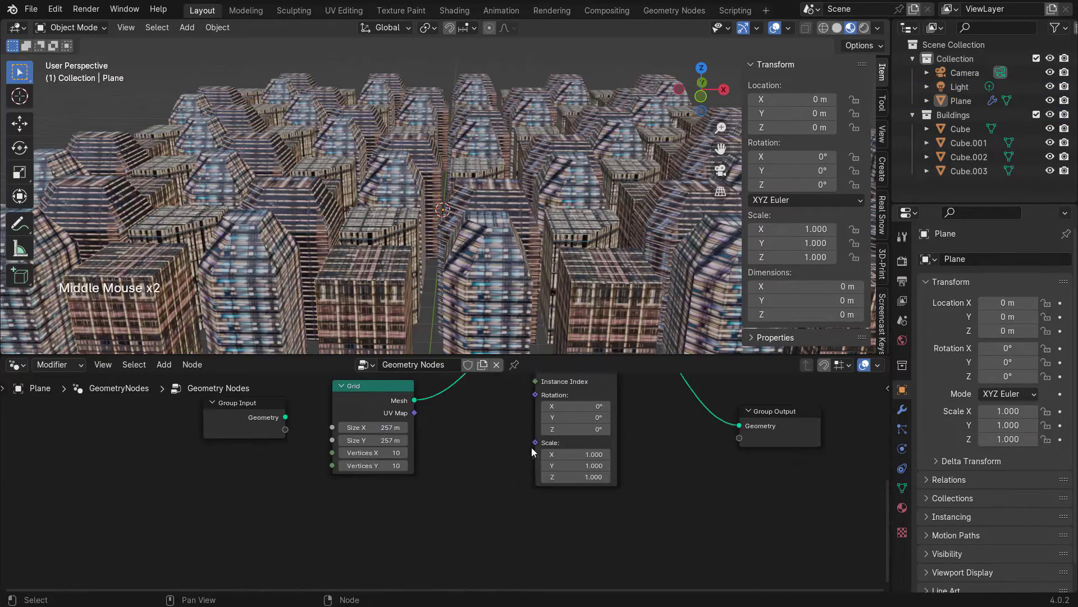
{"action": "left_click_drag", "start_coordinate": [531, 447], "coordinate": [498, 486]}
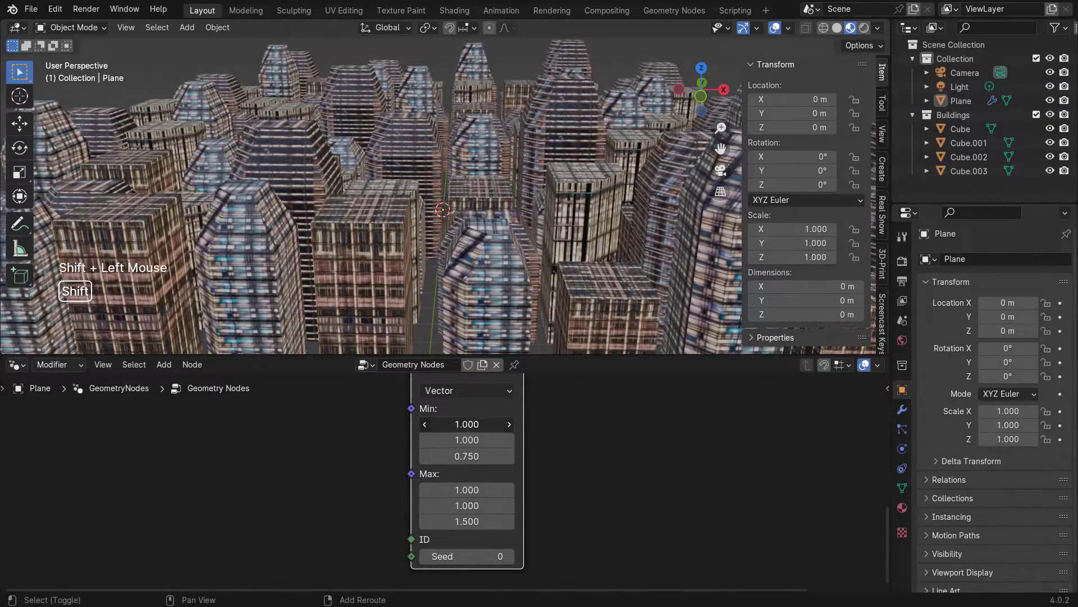
- Adjust the Random Value node's minimum and maximum building scale
{"action": "left_click_drag", "start_coordinate": [467, 424], "coordinate": [444, 424]}
{"action": "left_click_drag", "start_coordinate": [466, 440], "coordinate": [444, 440]}
{"action": "left_click_drag", "start_coordinate": [467, 489], "coordinate": [494, 506]}
{"action": "middle_click_drag", "start_coordinate": [449, 214], "coordinate": [390, 199]}
{"action": "scroll", "coordinate": [488, 252], "scroll_direction": "up", "scroll_amount": 4}
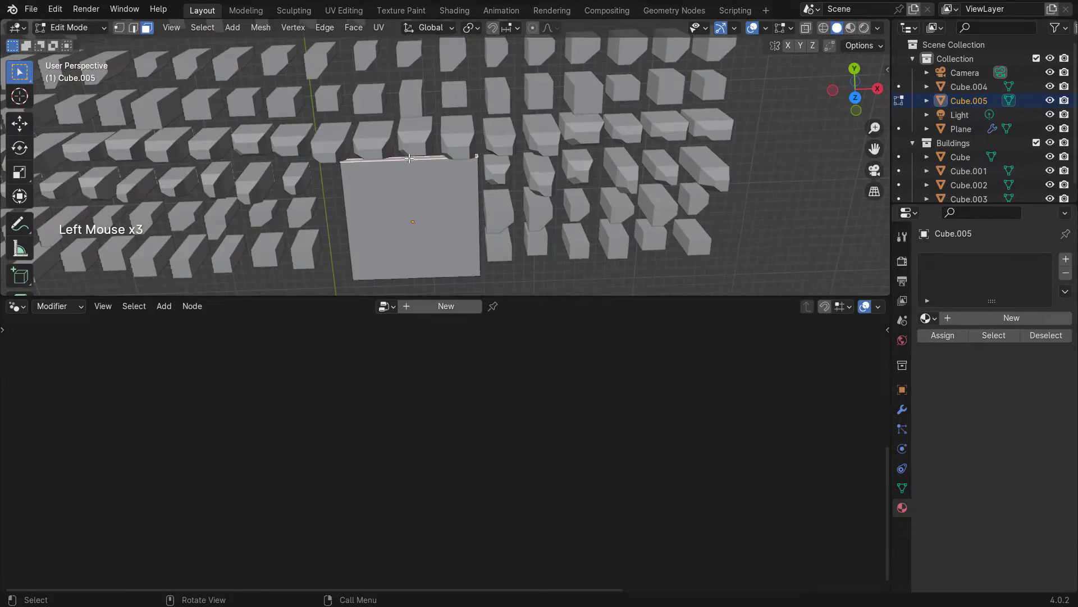
- Extend the road strip through the city to two new points from top view
{"action": "key", "text": "KP_7"}
{"action": "scroll", "coordinate": [410, 158], "scroll_direction": "down", "scroll_amount": 6}
{"action": "middle_click_drag", "start_coordinate": [409, 158], "coordinate": [453, 200], "text": "shift"}
{"action": "scroll", "coordinate": [453, 201], "scroll_direction": "up", "scroll_amount": 2}
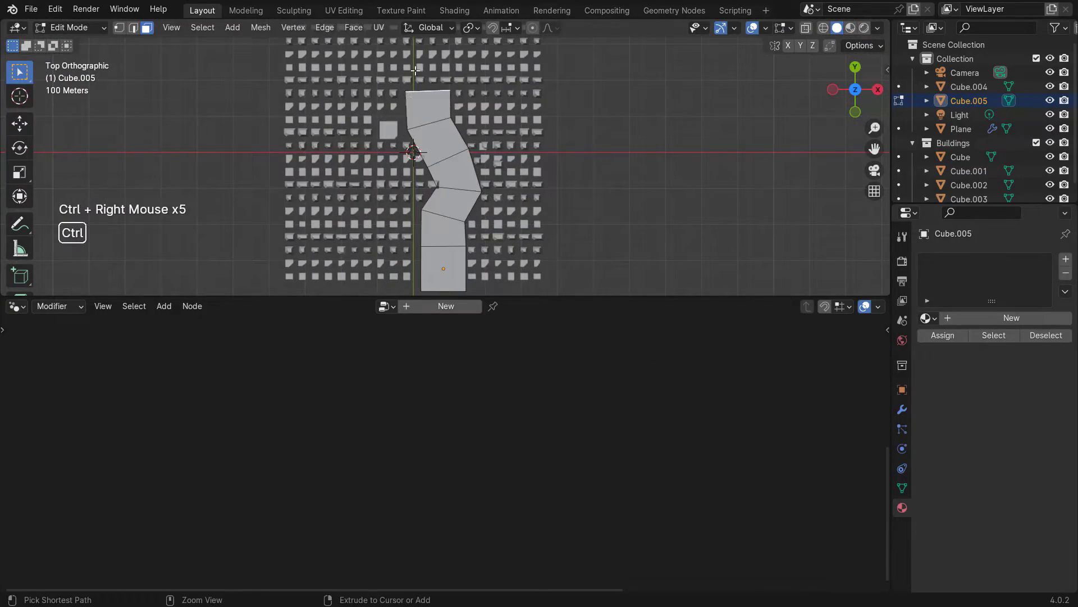
{"action": "right_click", "coordinate": [415, 70], "text": "ctrl"}
{"action": "middle_click_drag", "start_coordinate": [393, 36], "coordinate": [429, 97], "text": "shift"}
{"action": "right_click", "coordinate": [430, 96], "text": "ctrl"}
{"action": "scroll", "coordinate": [497, 227], "scroll_direction": "up", "scroll_amount": 2}
{"action": "middle_click_drag", "start_coordinate": [506, 245], "coordinate": [490, 207]}
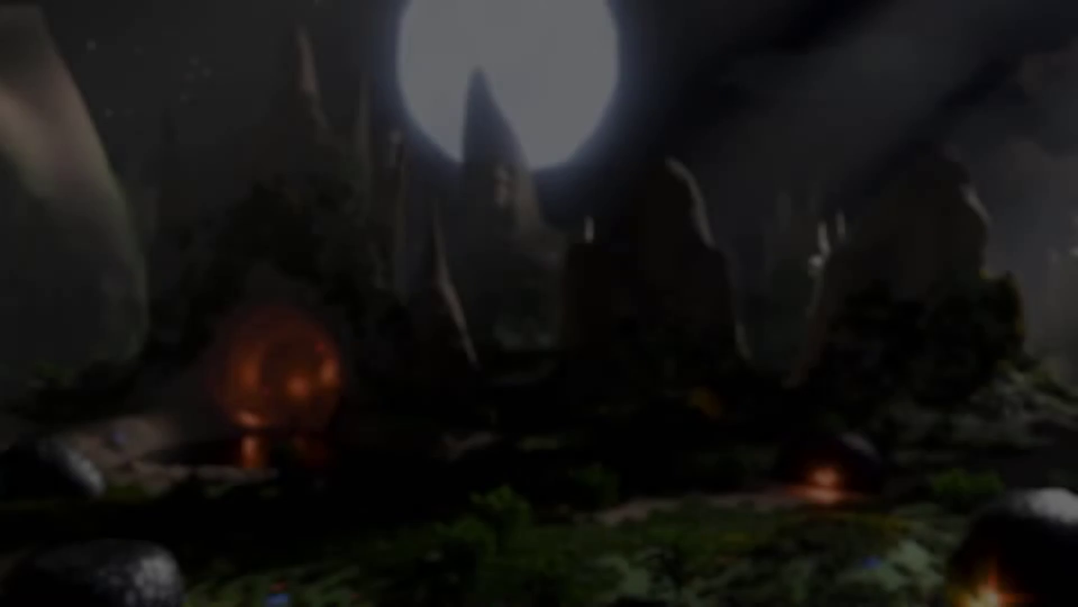